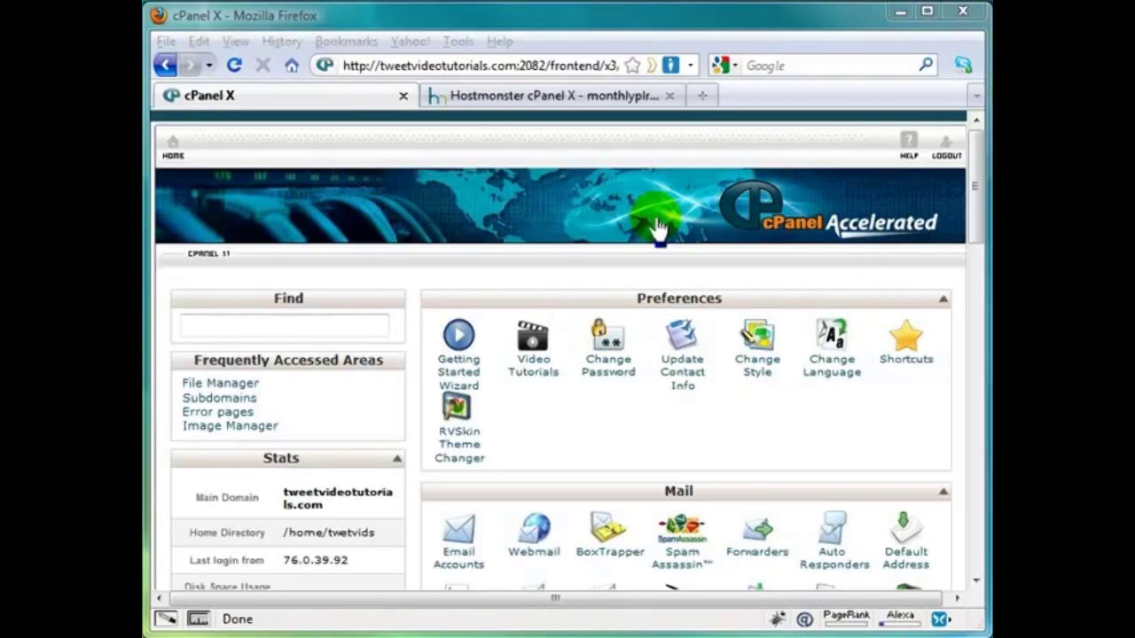
- Open Fantastico De Luxe from the Software / Services section and display its WordPress page
left_click_drag(976, 186, 975, 341)
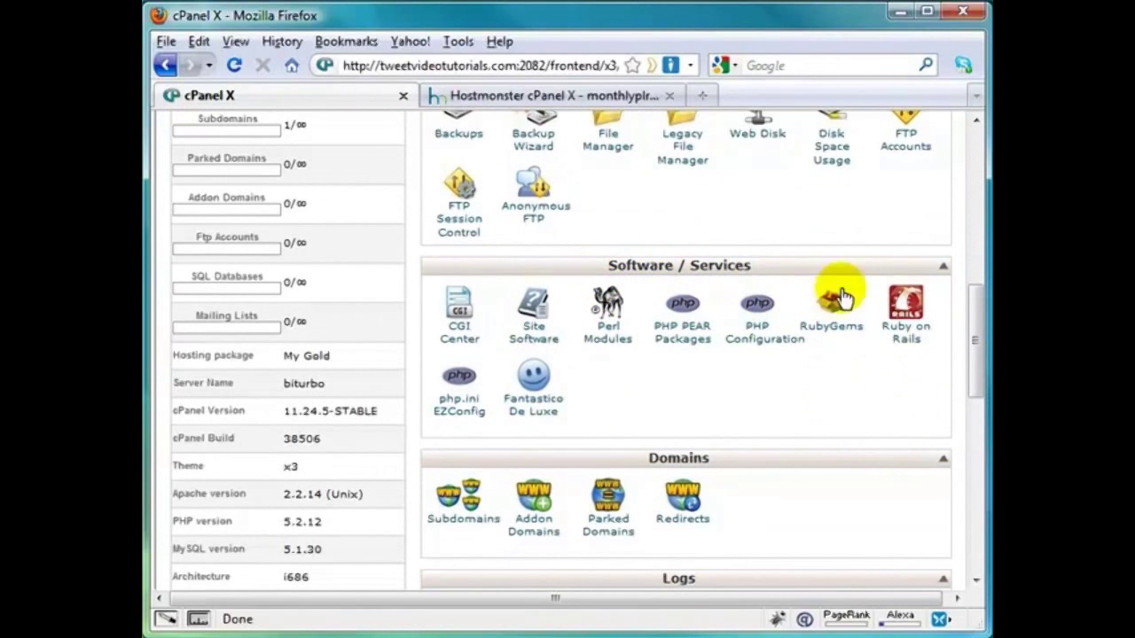
left_click(530, 410)
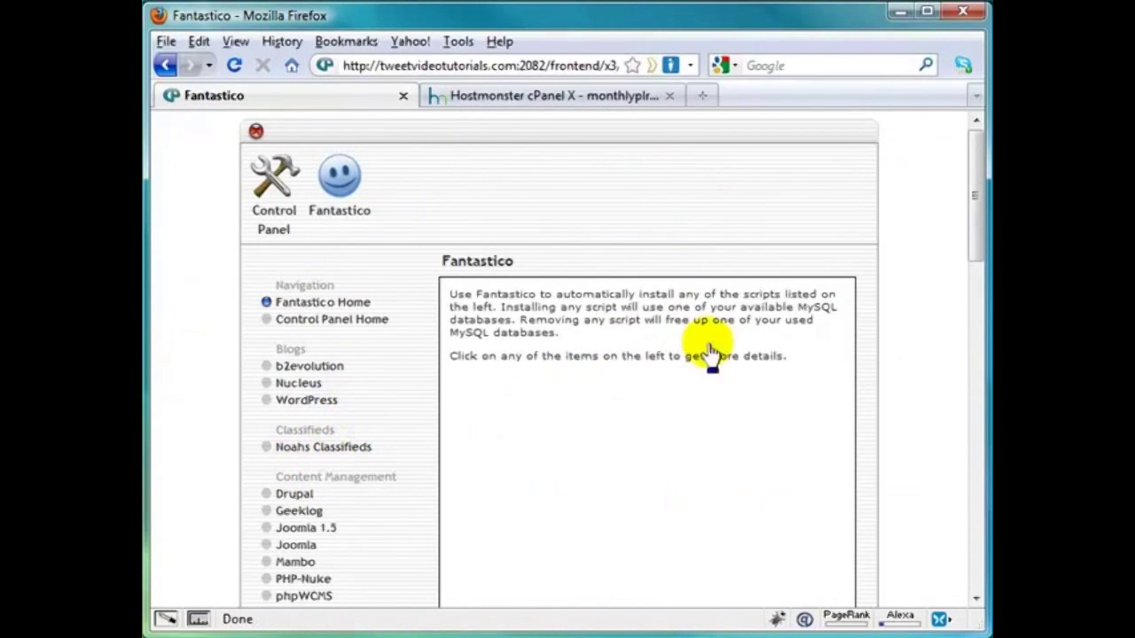
scroll(319, 266, "down", 3)
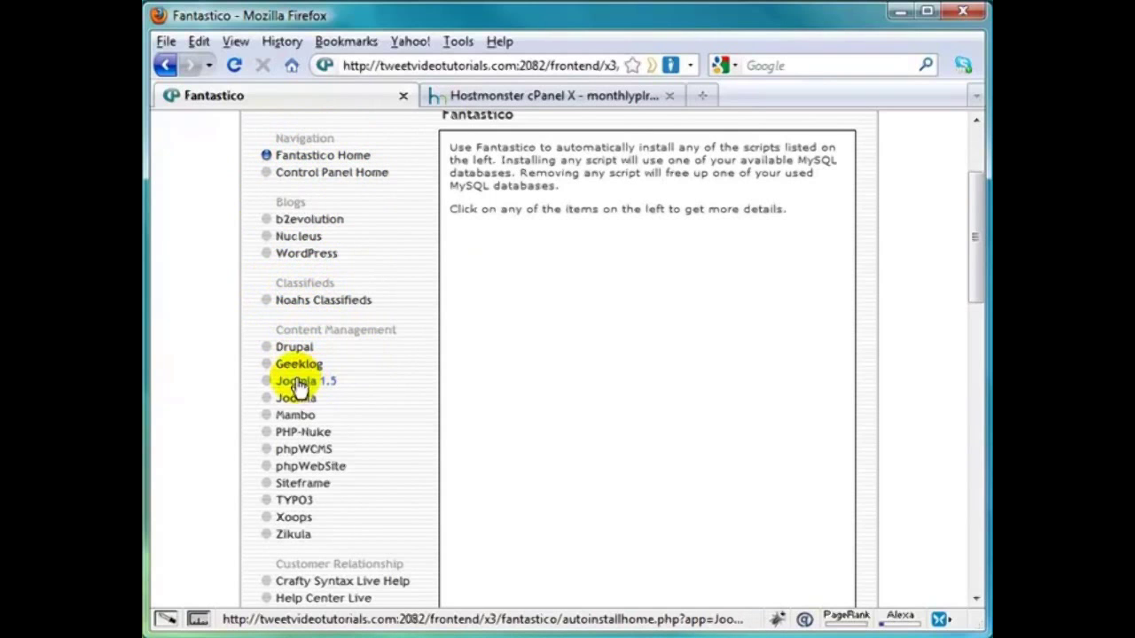
mouse_move(317, 459)
mouse_move(300, 399)
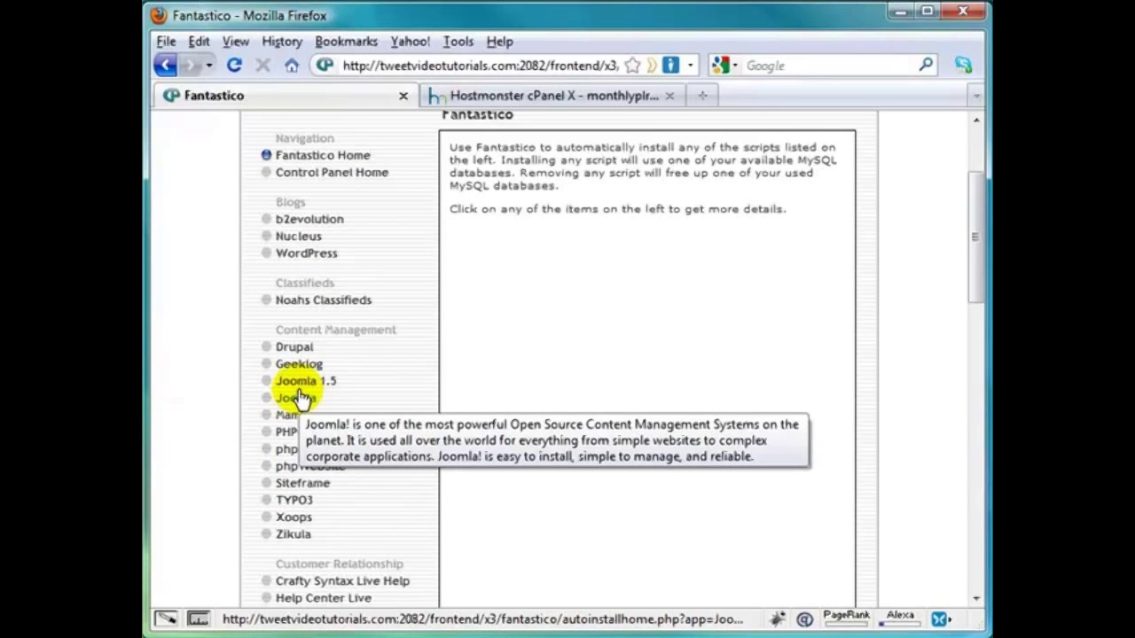
left_click_drag(977, 266, 965, 240)
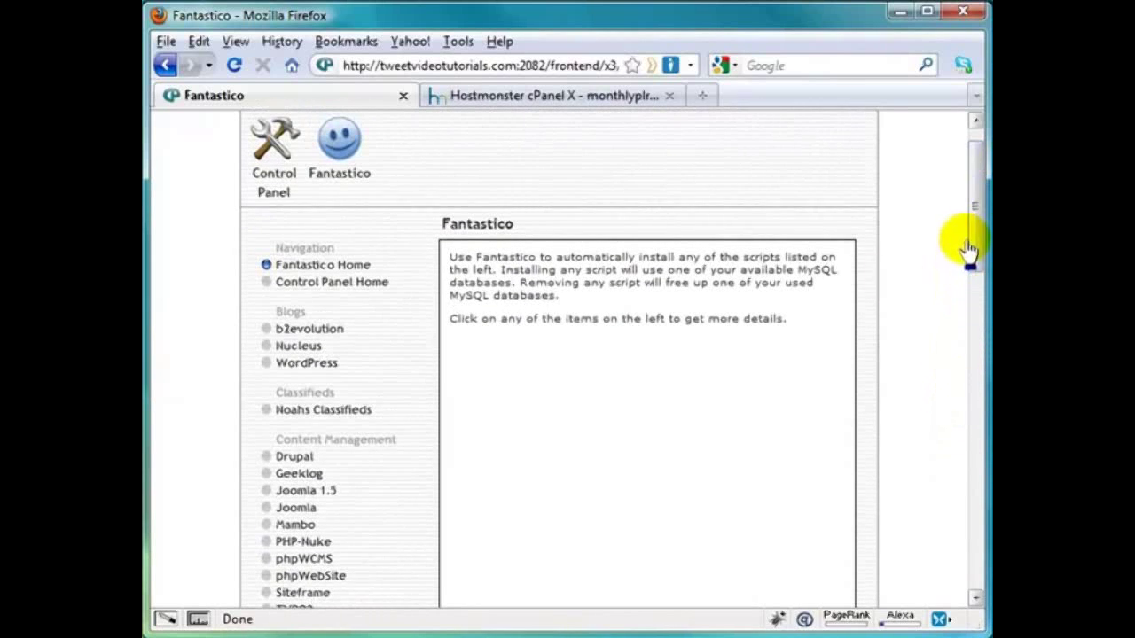
left_click(312, 363)
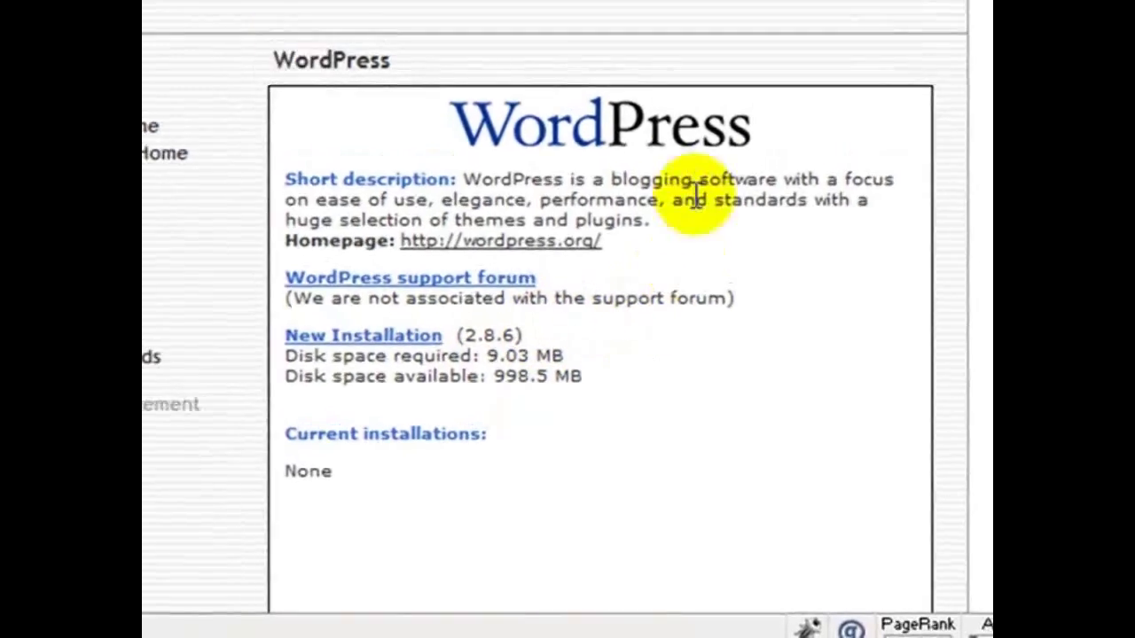
- Open Fantastico De Luxe in the Hostmonster cPanel and read its notice about SimpleScripts
left_click(519, 53)
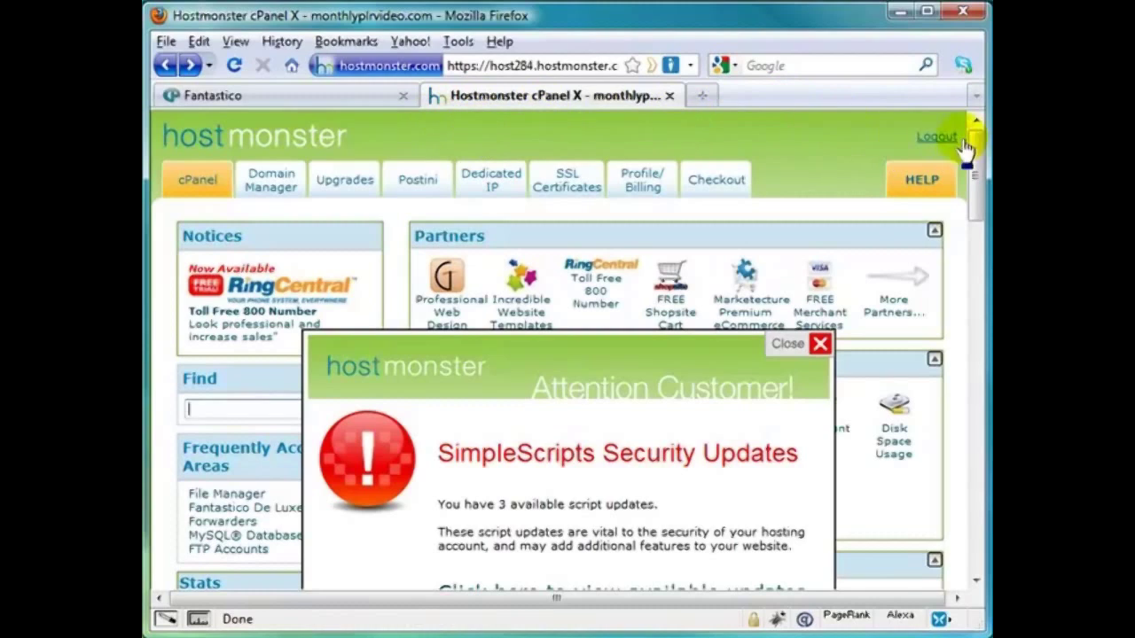
left_click_drag(966, 147, 982, 496)
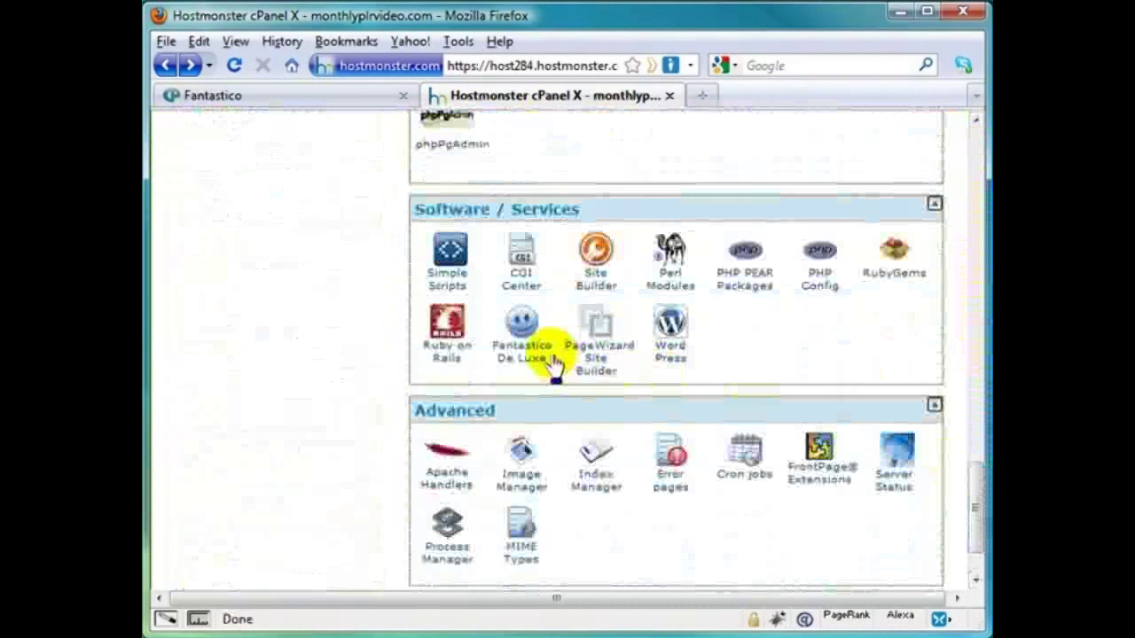
left_click(511, 353)
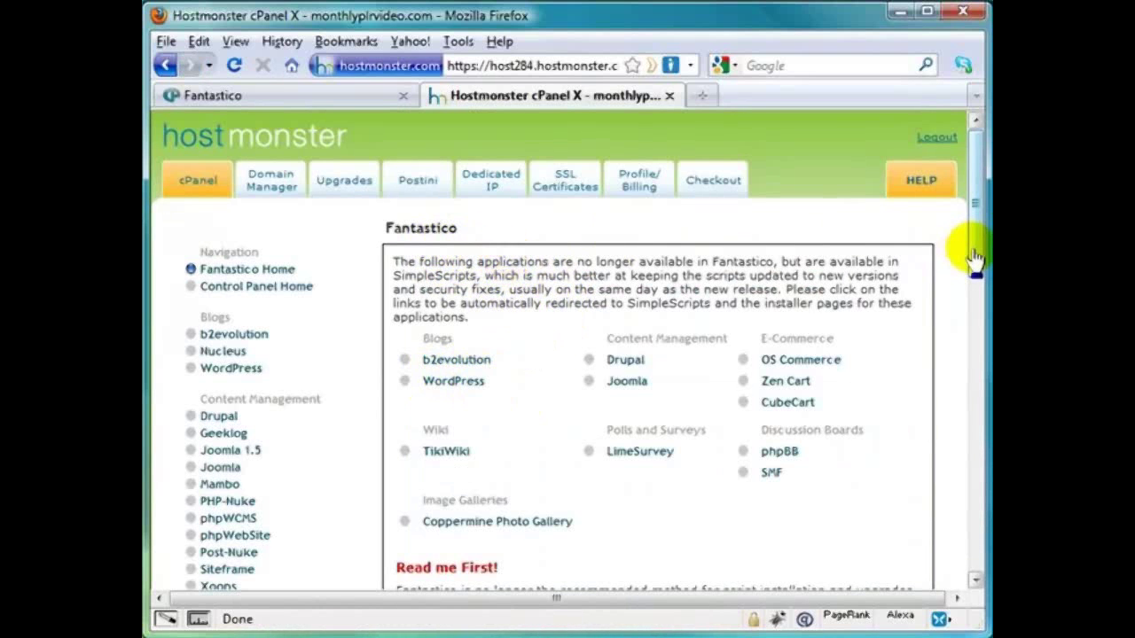
left_click_drag(976, 257, 985, 372)
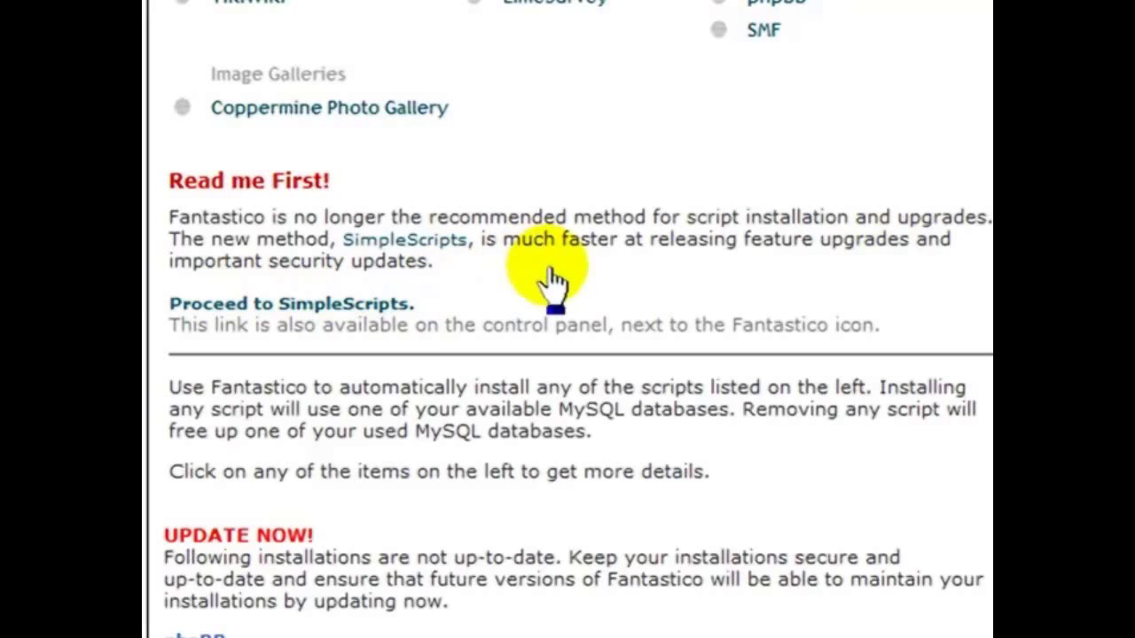
scroll(981, 342, "up", 1)
scroll(567, 319, "up", 4)
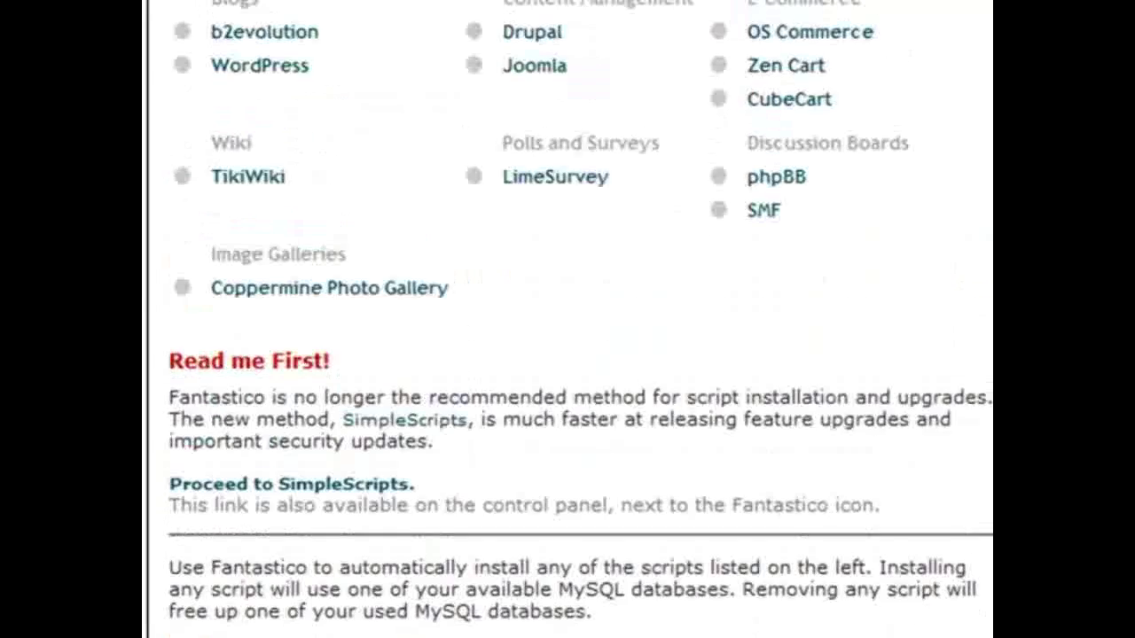
- Open the WordPress page in SimpleScripts and compare its current version with the version offered in Fantastico
left_click(228, 316)
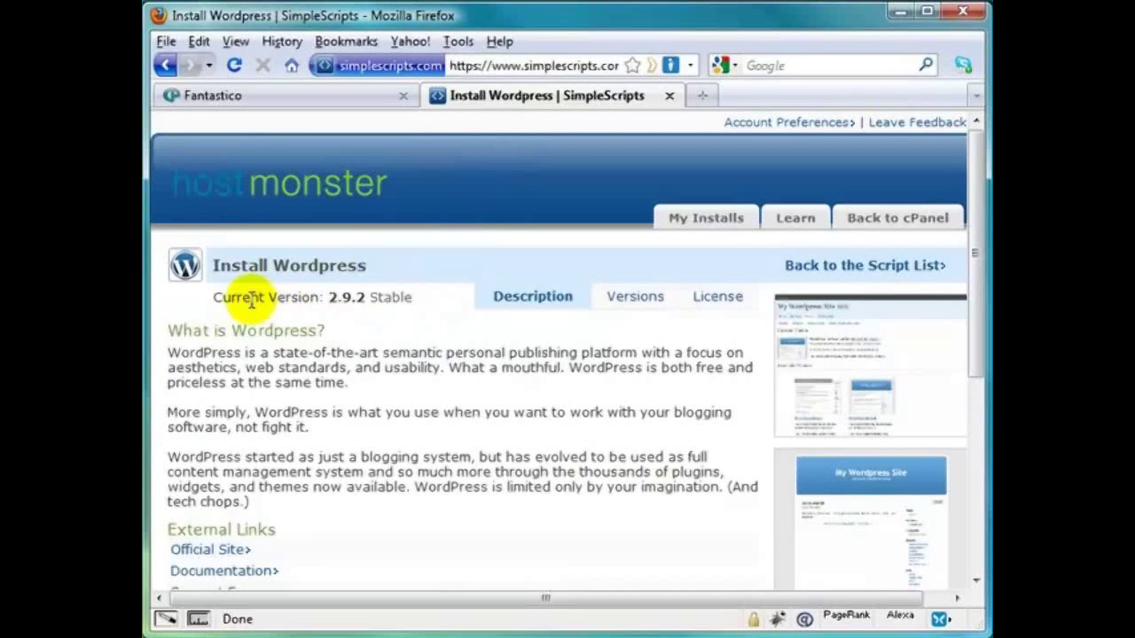
left_click_drag(328, 299, 365, 298)
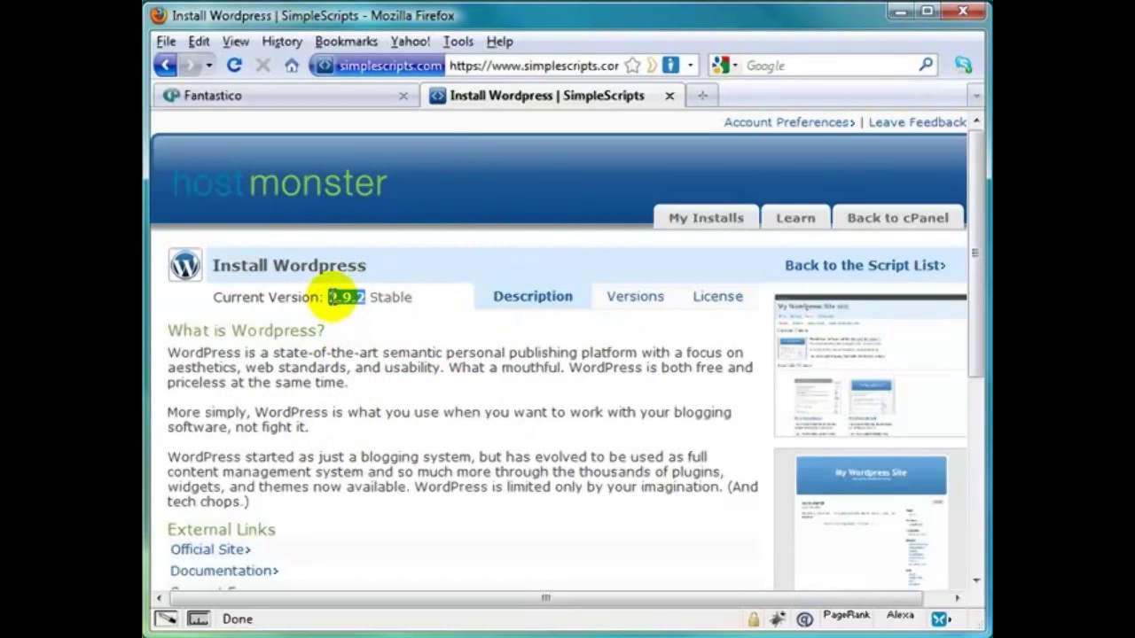
left_click(297, 99)
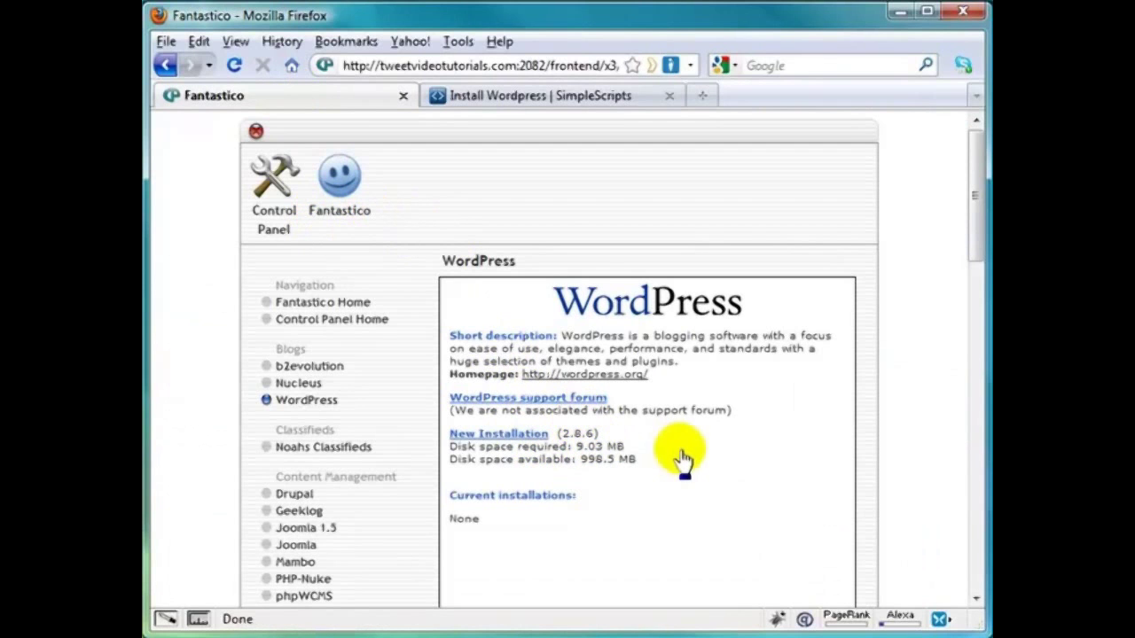
left_click(469, 94)
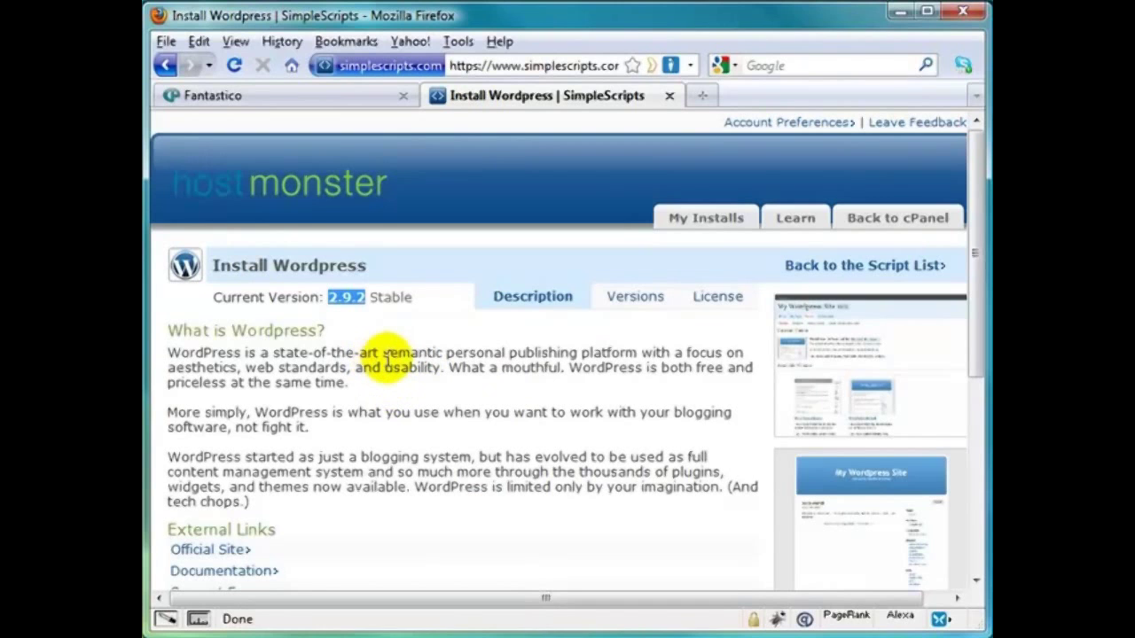
left_click(300, 96)
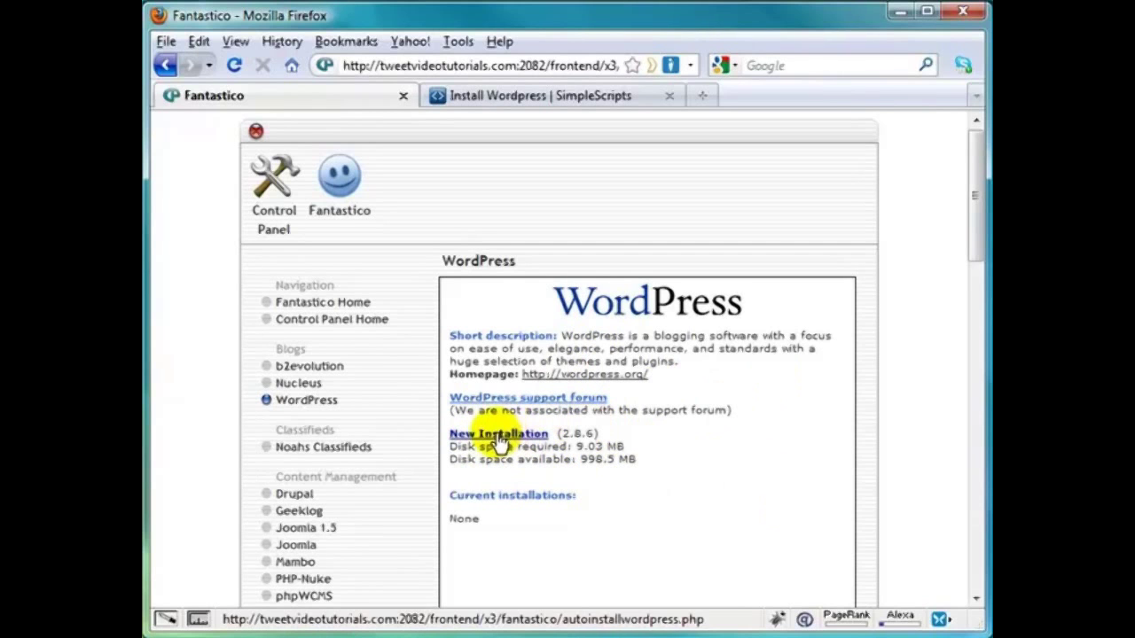
left_click(514, 96)
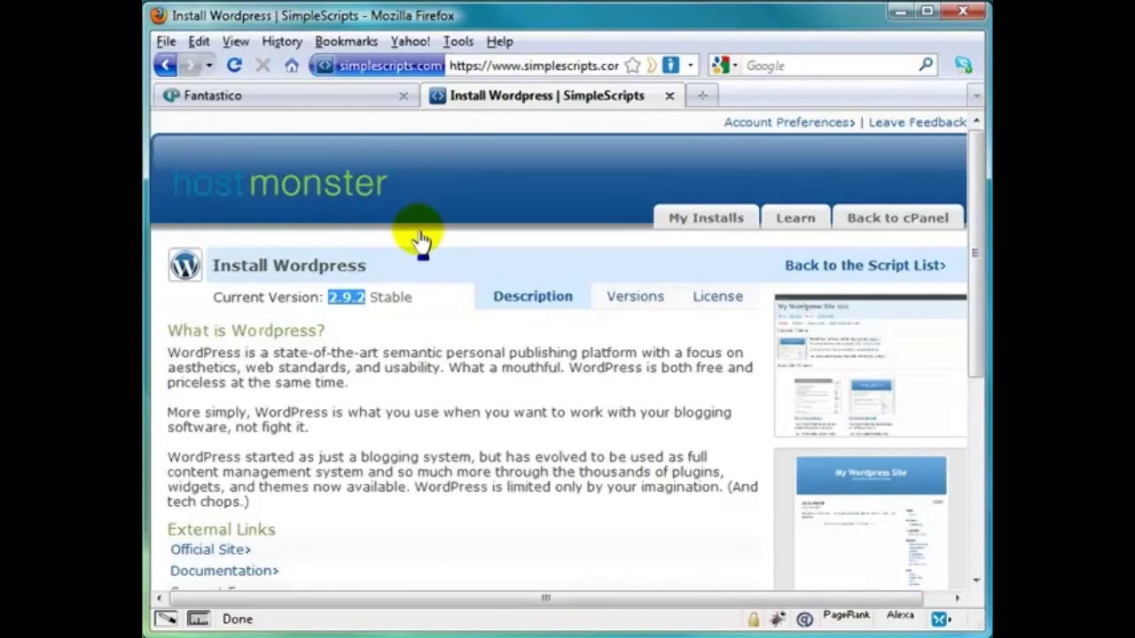
- Return to the Fantastico WordPress page for tweetvideotutorials.com and start a new installation
left_click(279, 96)
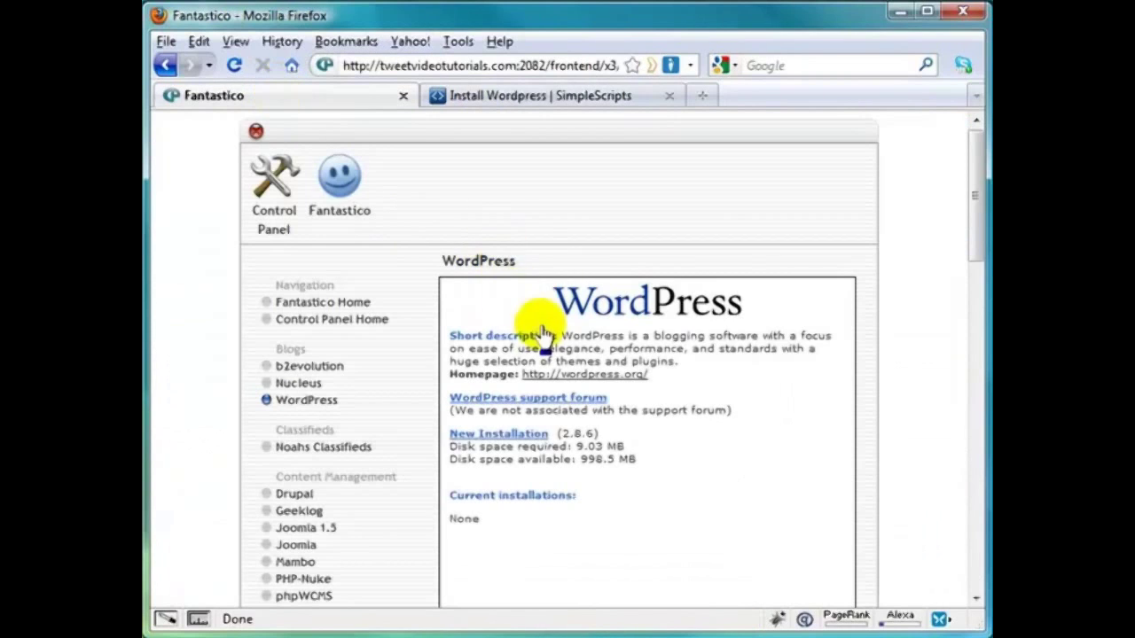
left_click(479, 439)
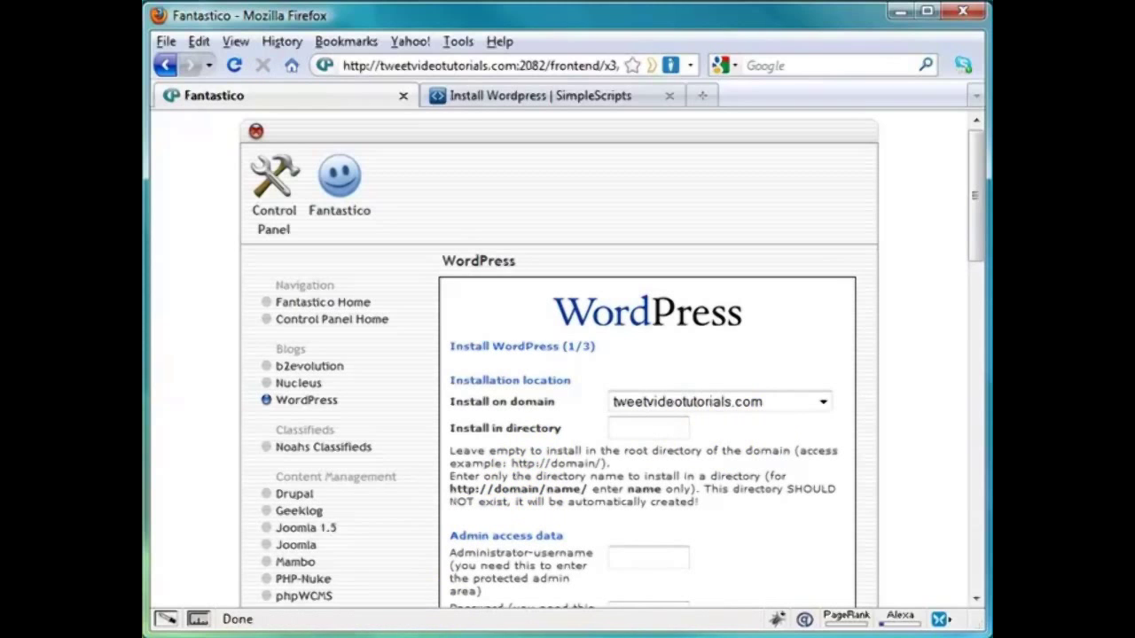
- Switch to the BlogNameLoginDetails file in Notepad and copy the main blog's admin password
key("alt+Tab")
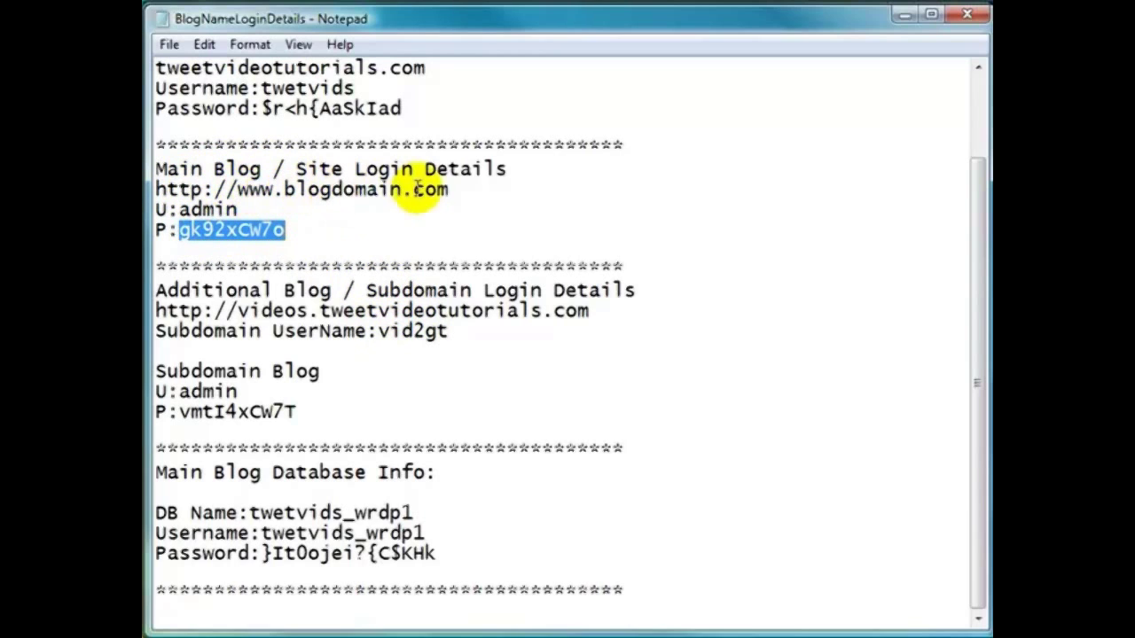
left_click(180, 230)
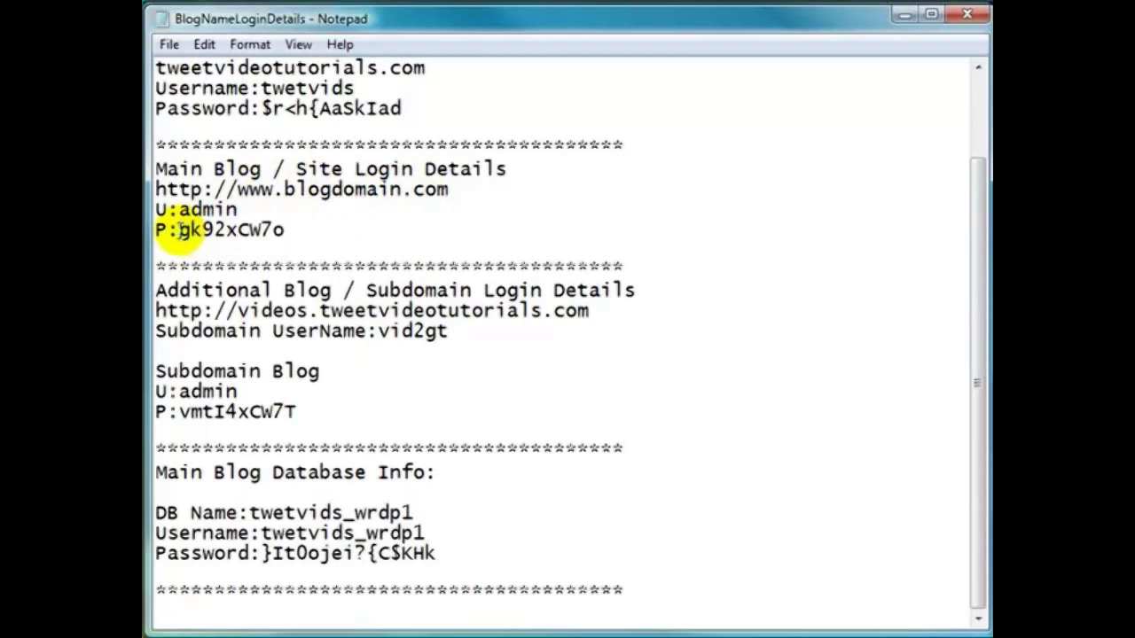
left_click_drag(181, 229, 285, 231)
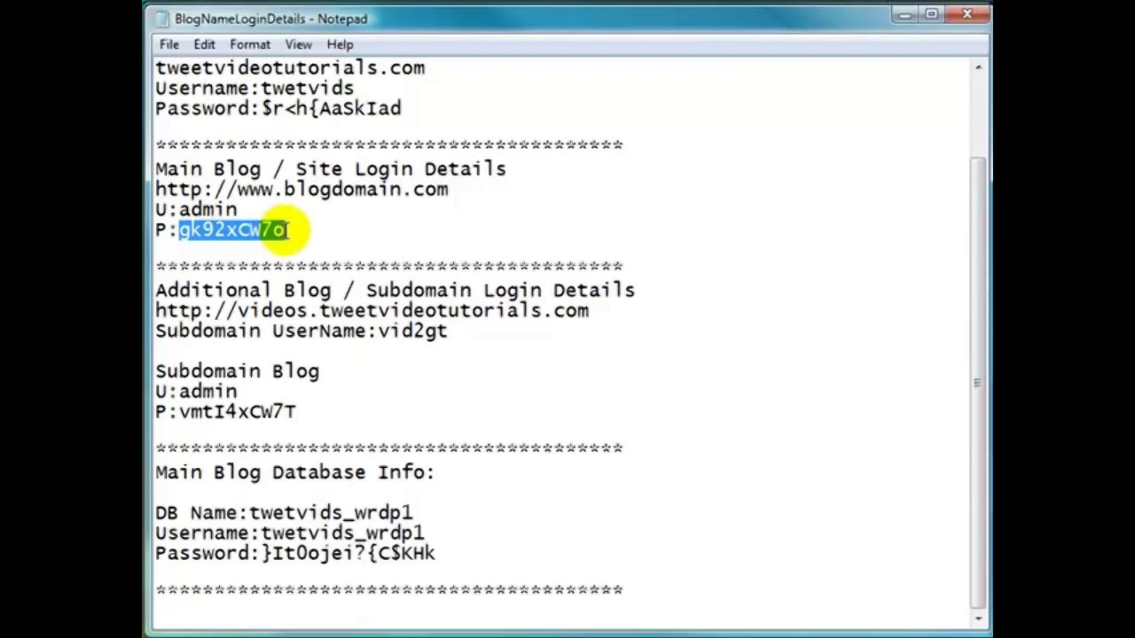
right_click(200, 229)
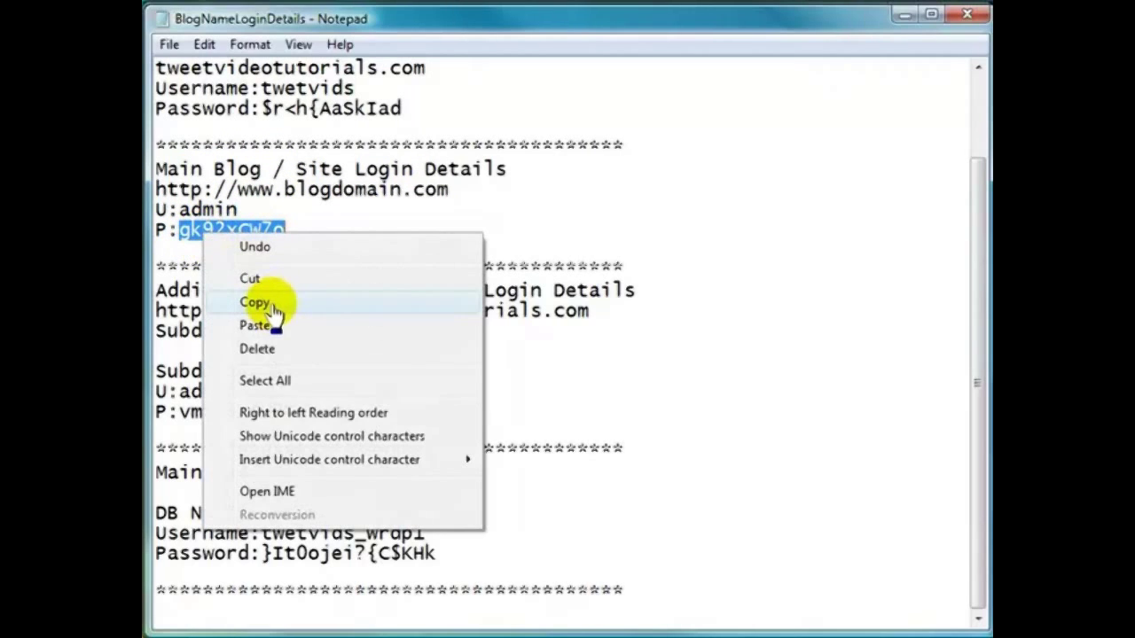
left_click(271, 303)
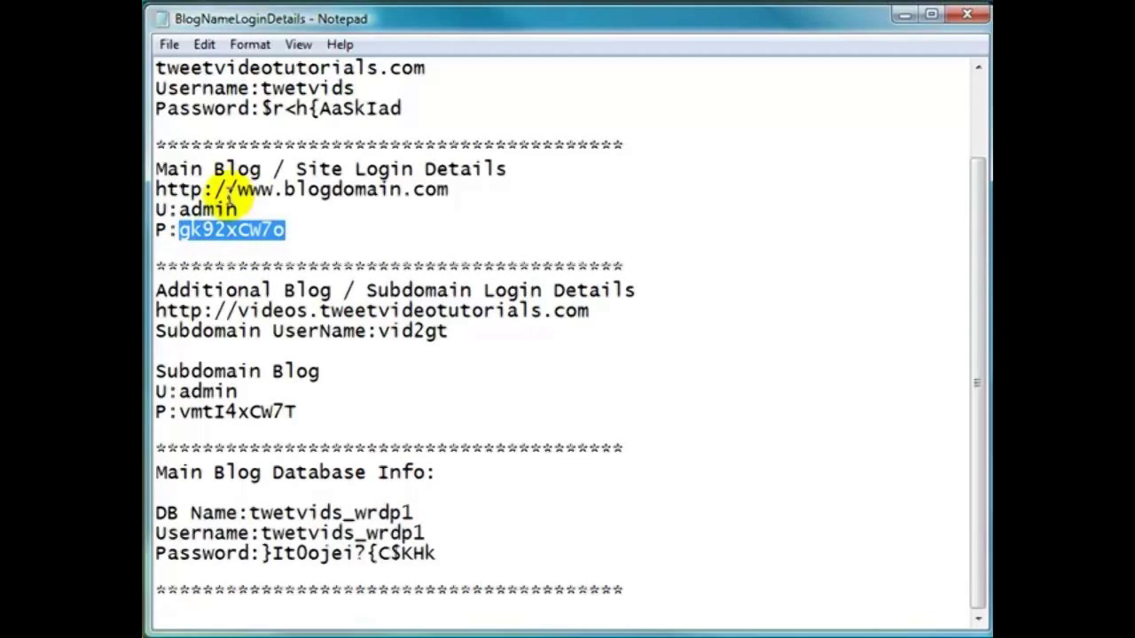
left_click_drag(157, 189, 449, 189)
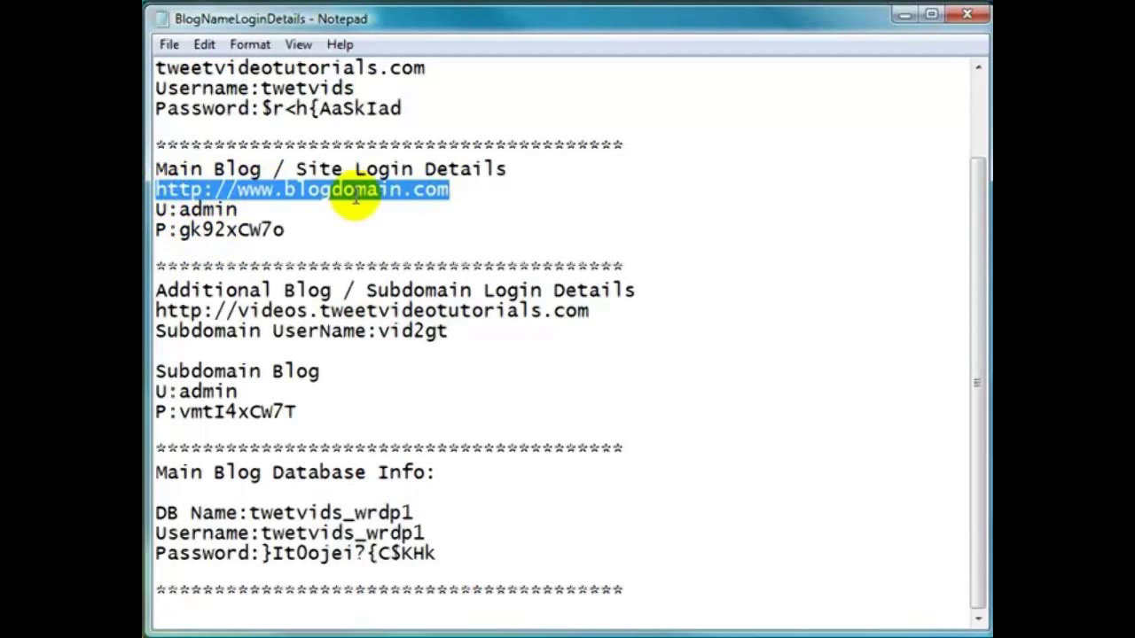
- Switch back to Firefox and choose tweetvideotutorials.com as the domain for the WordPress installation
key("alt+Tab")
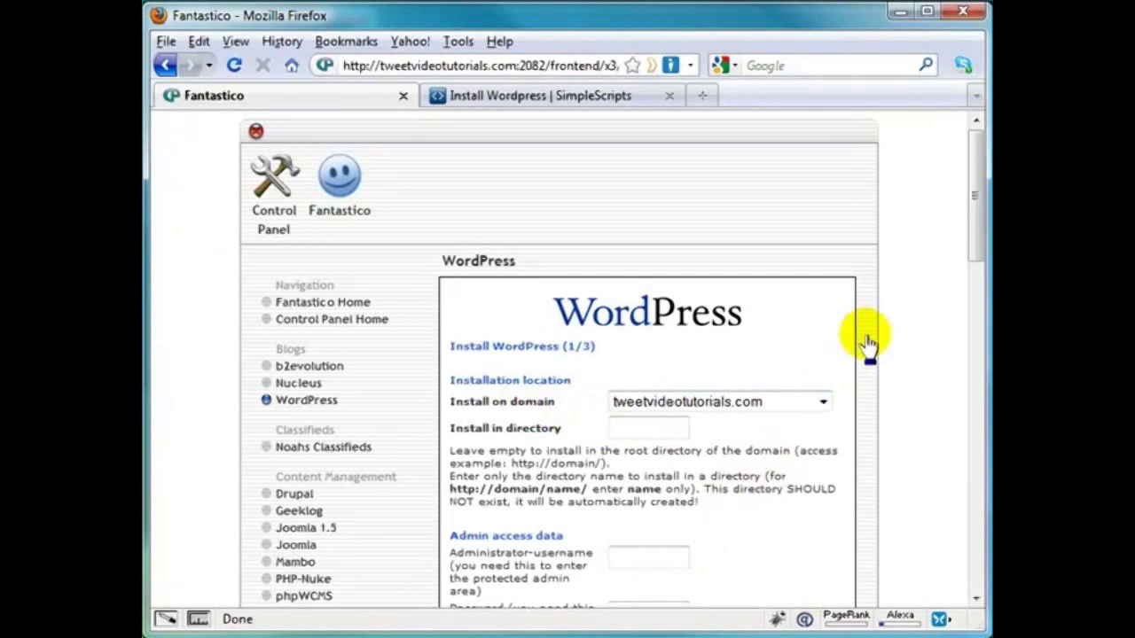
left_click_drag(974, 229, 975, 264)
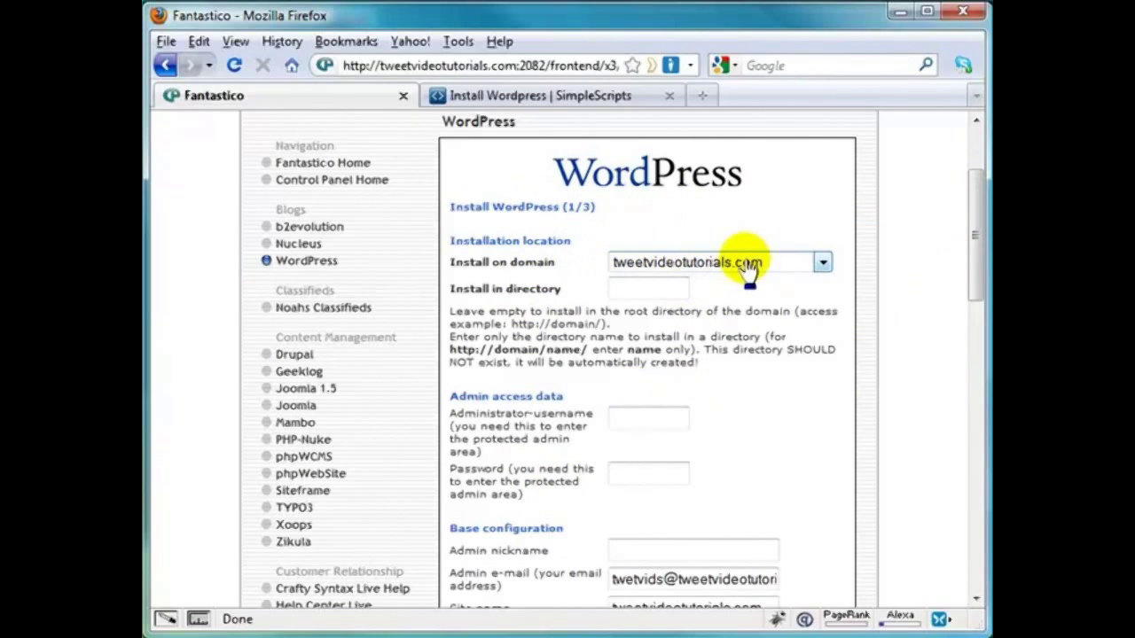
left_click(823, 262)
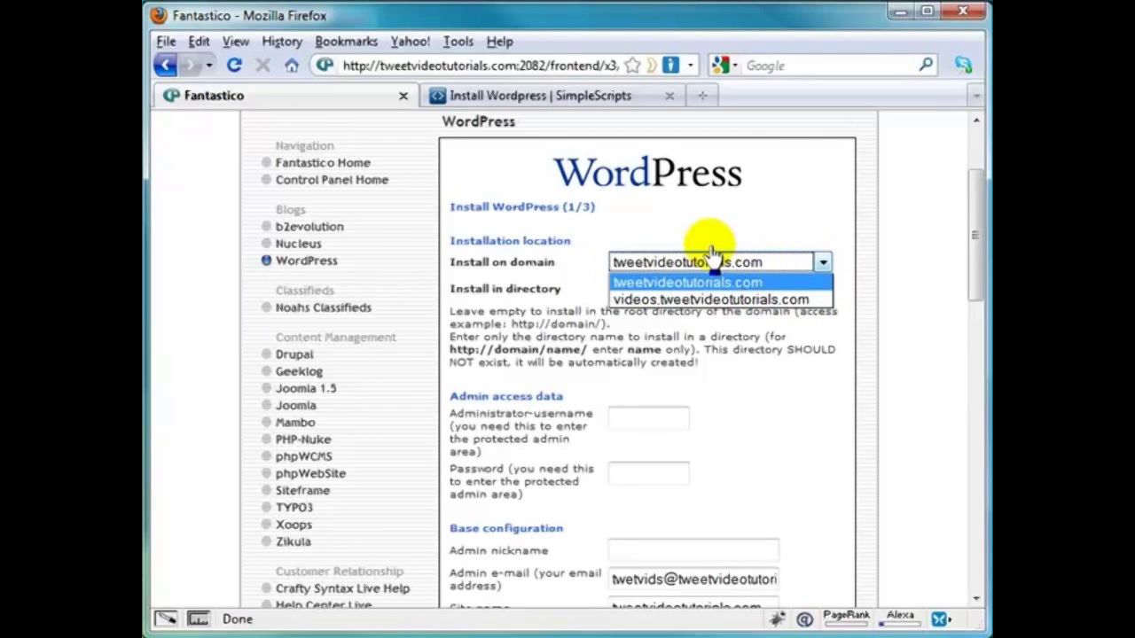
left_click(709, 281)
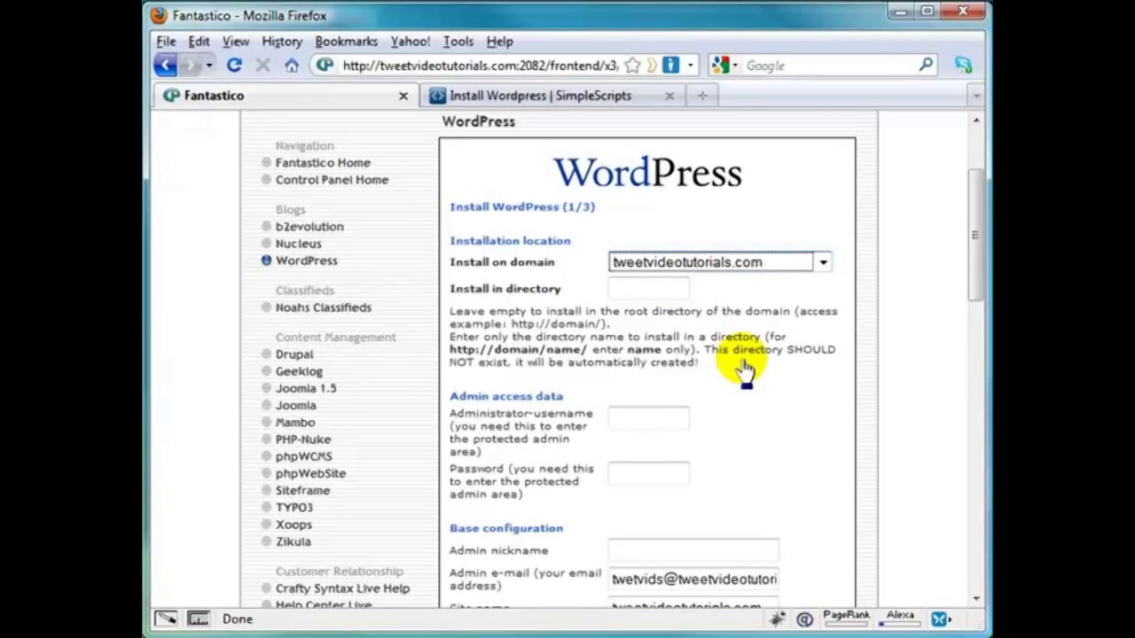
- Paste the copied password into the admin password field and enter admin as the administrator username
right_click(629, 475)
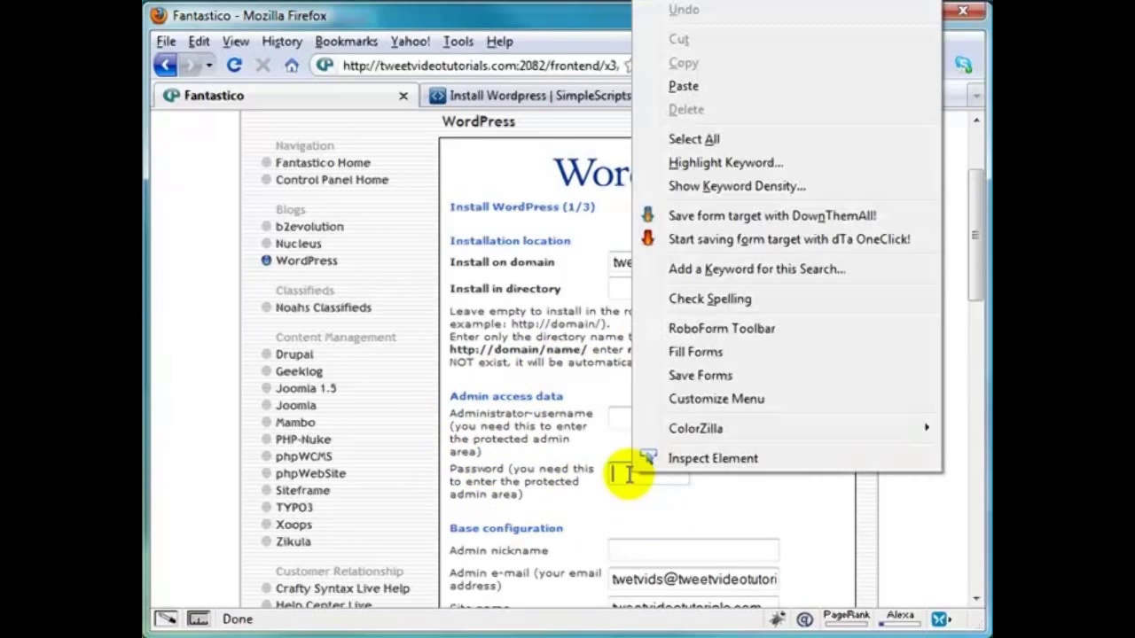
left_click(687, 86)
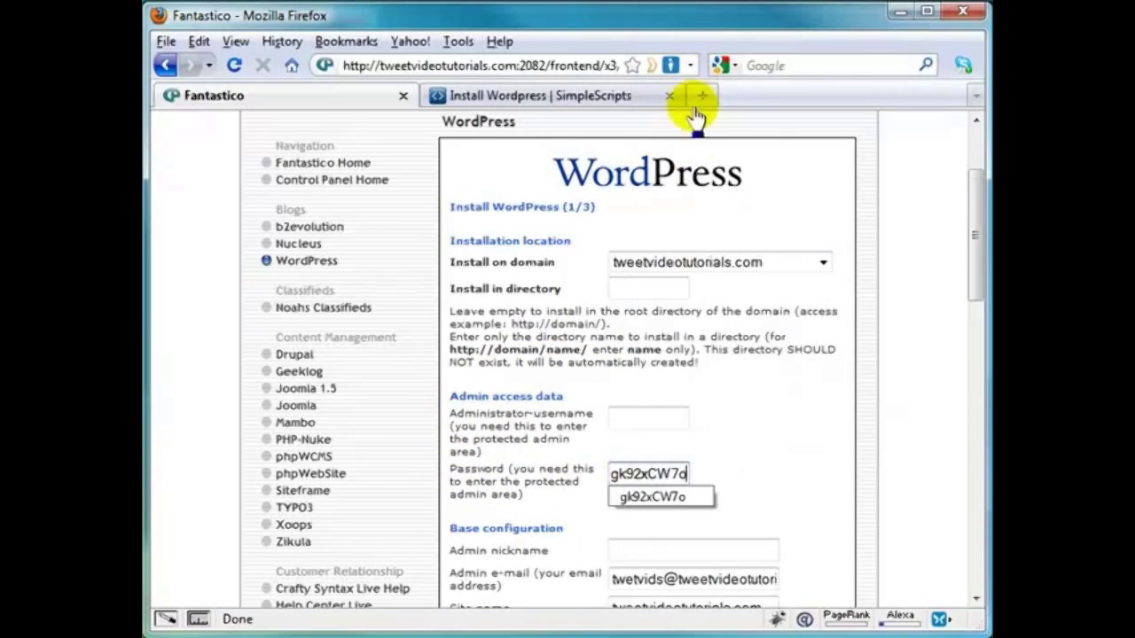
left_click(614, 417)
left_click(614, 417)
type("adm")
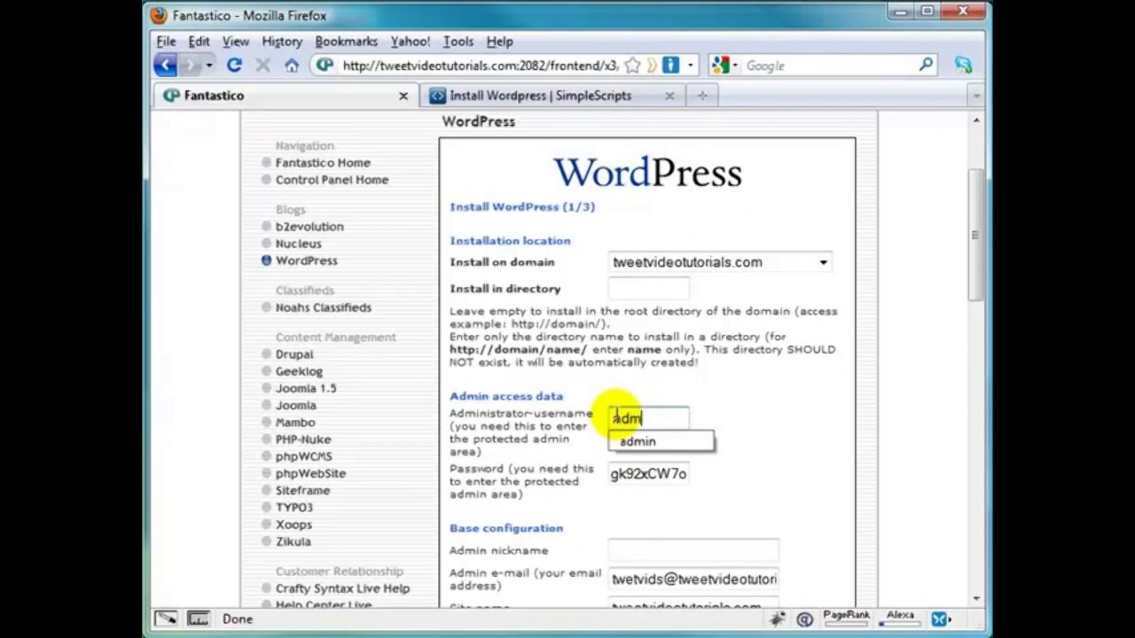
type("in")
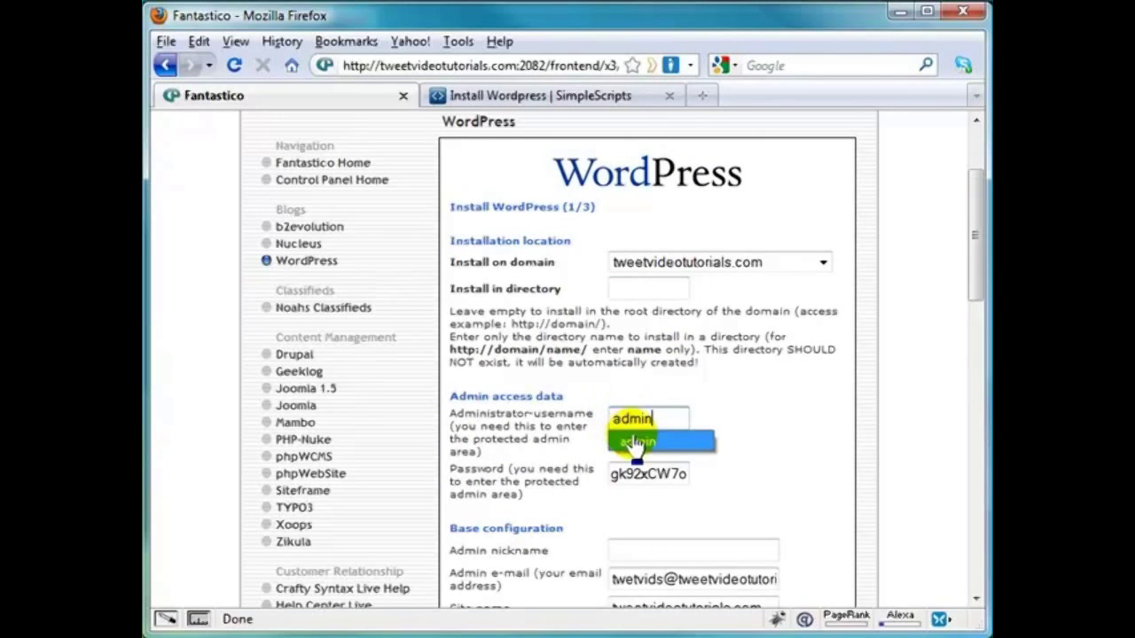
left_click(648, 441)
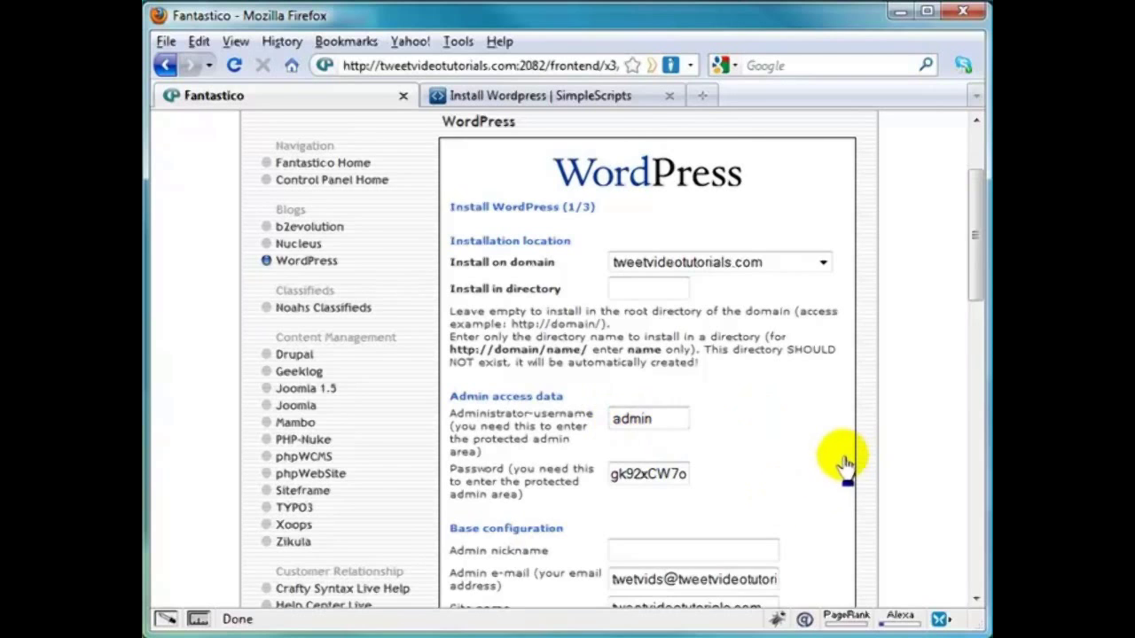
scroll(842, 465, "down", 5)
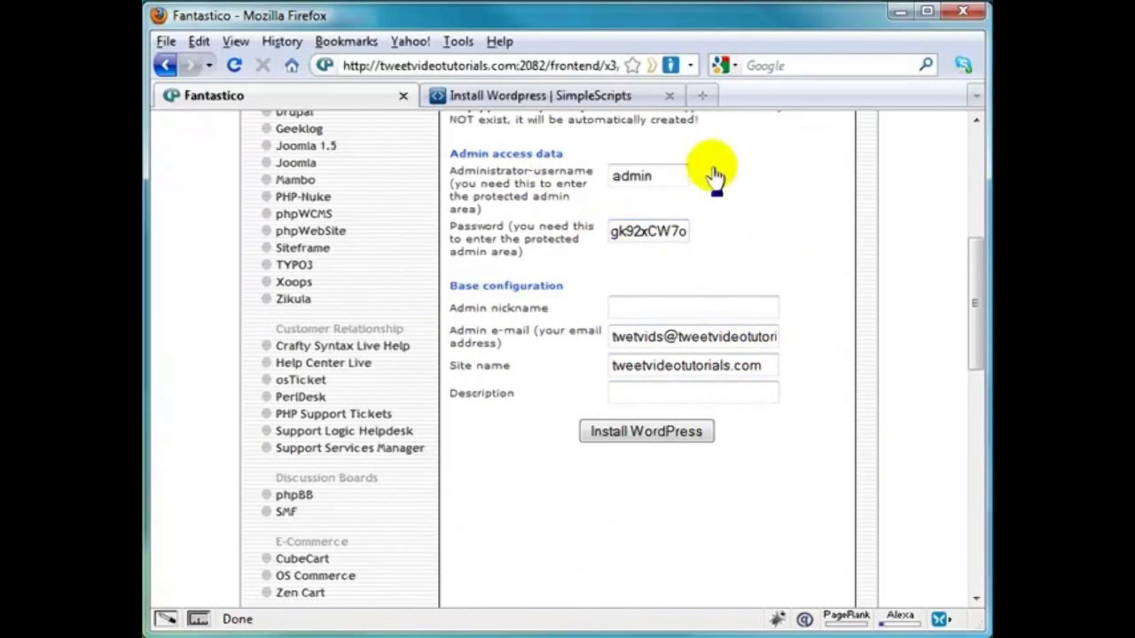
- Fill in the admin nickname with the first saved suggestion, and check the admin e-mail and site name
left_click(624, 309)
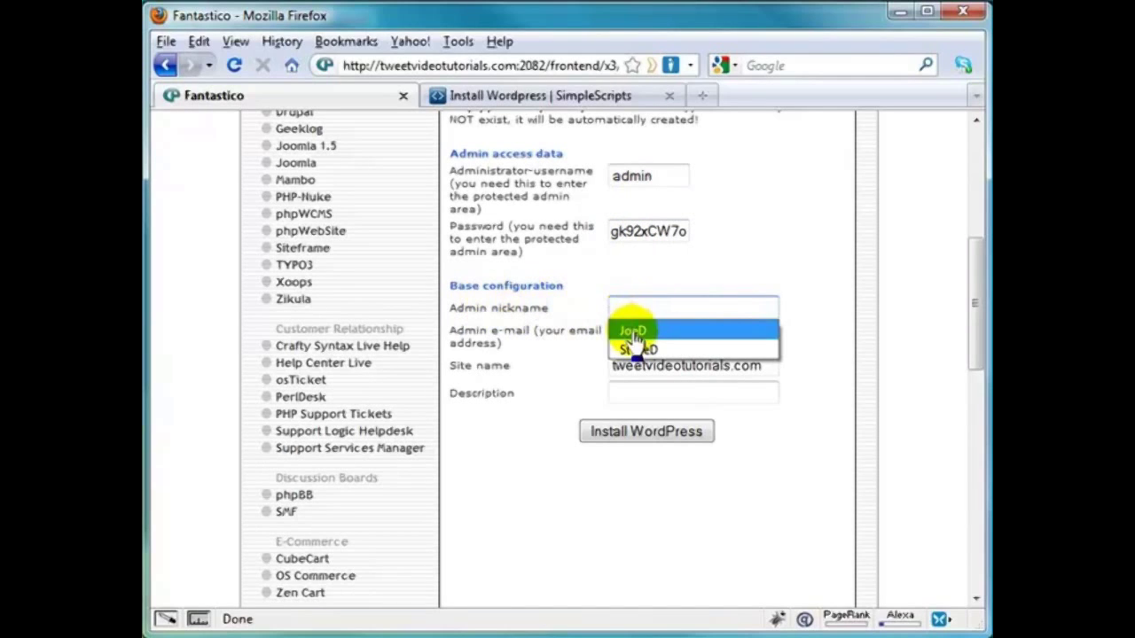
left_click(633, 333)
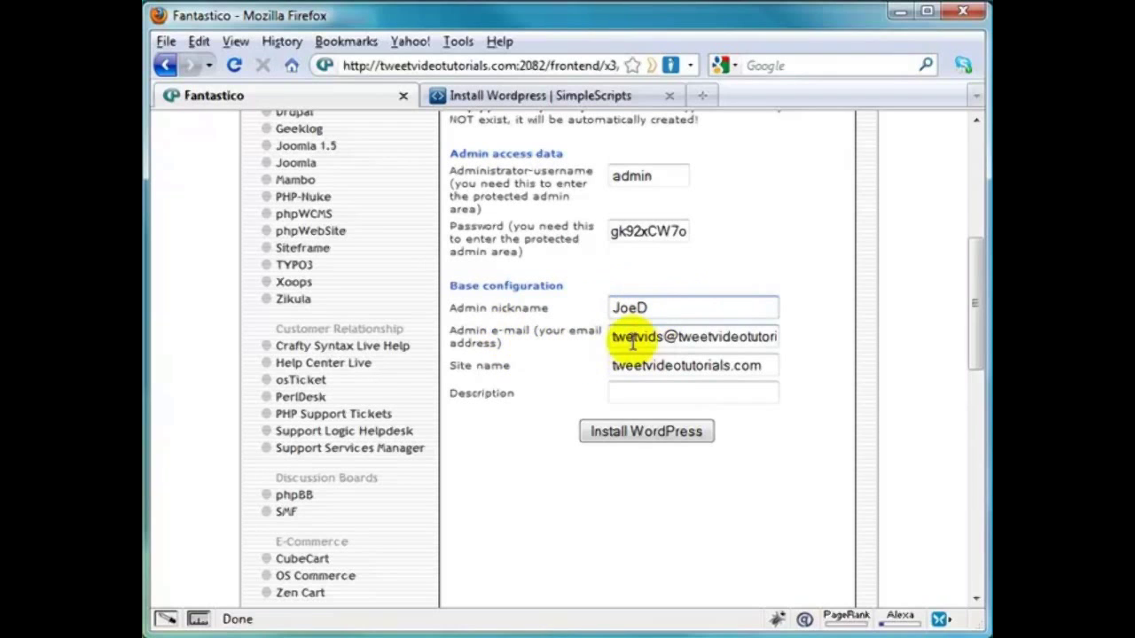
left_click_drag(613, 341, 789, 341)
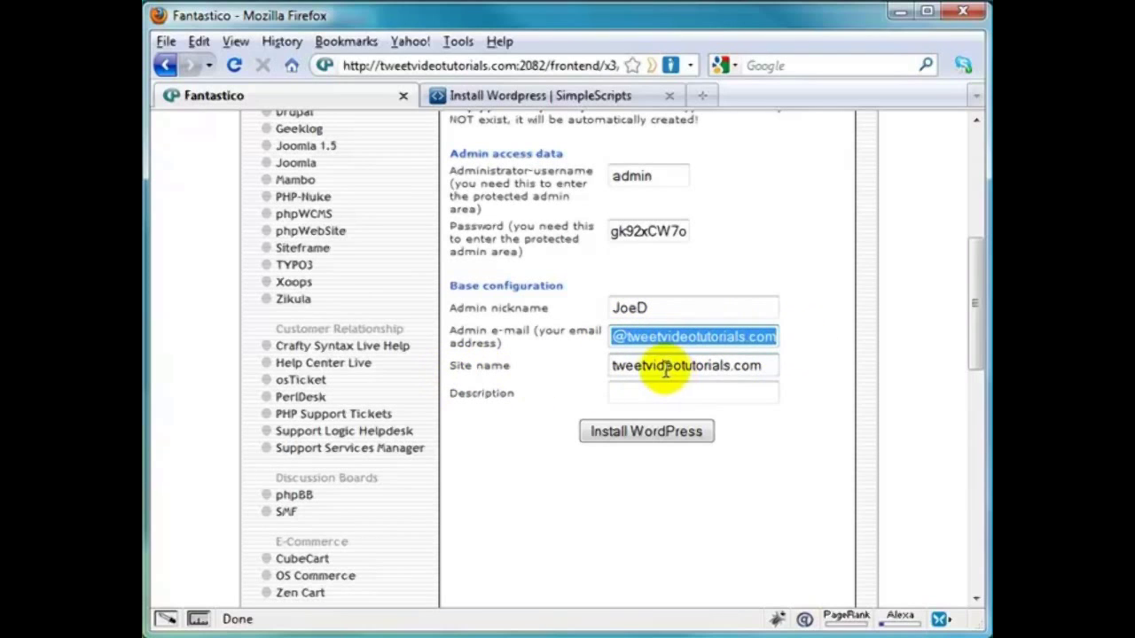
left_click_drag(728, 366, 777, 366)
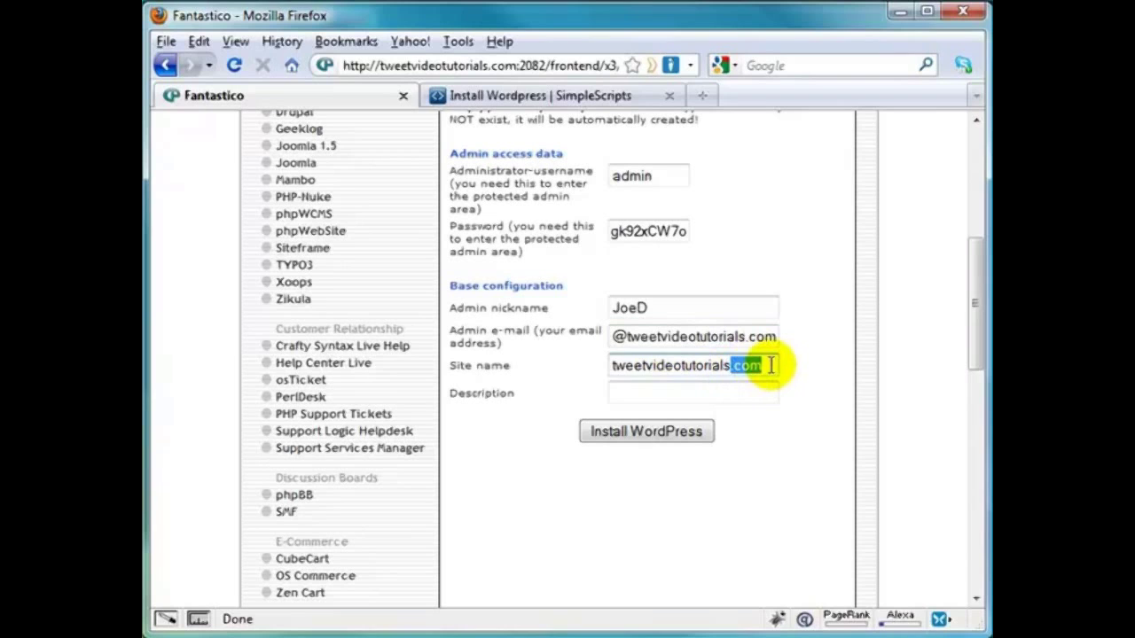
- Set the site description to "This is the description" and submit the WordPress installation form
left_click(626, 392)
left_click(625, 391)
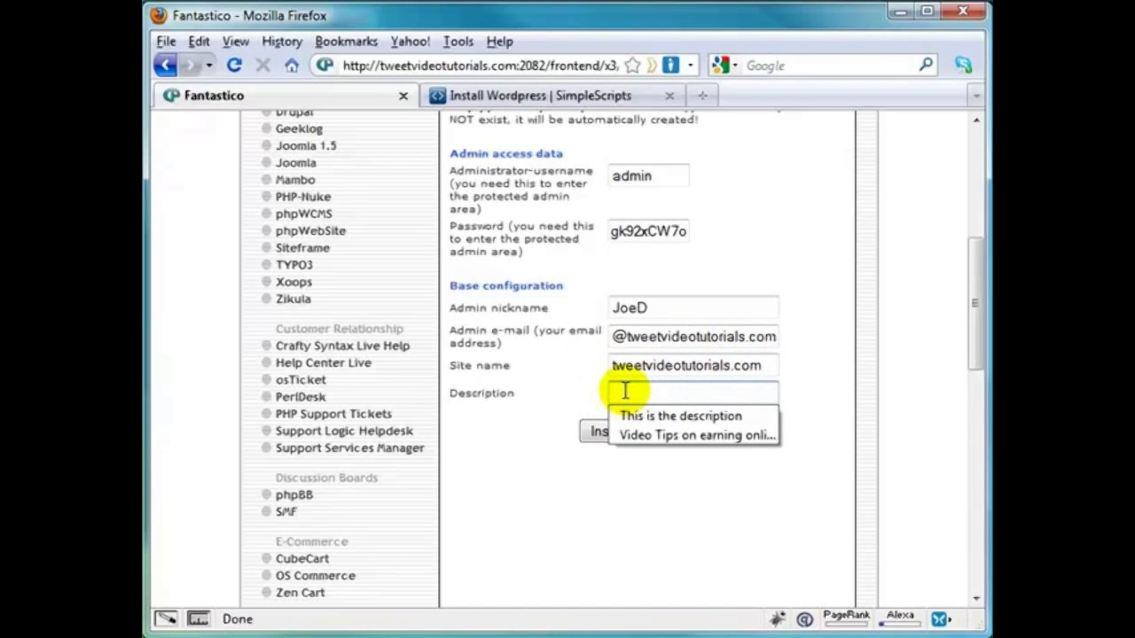
type("th")
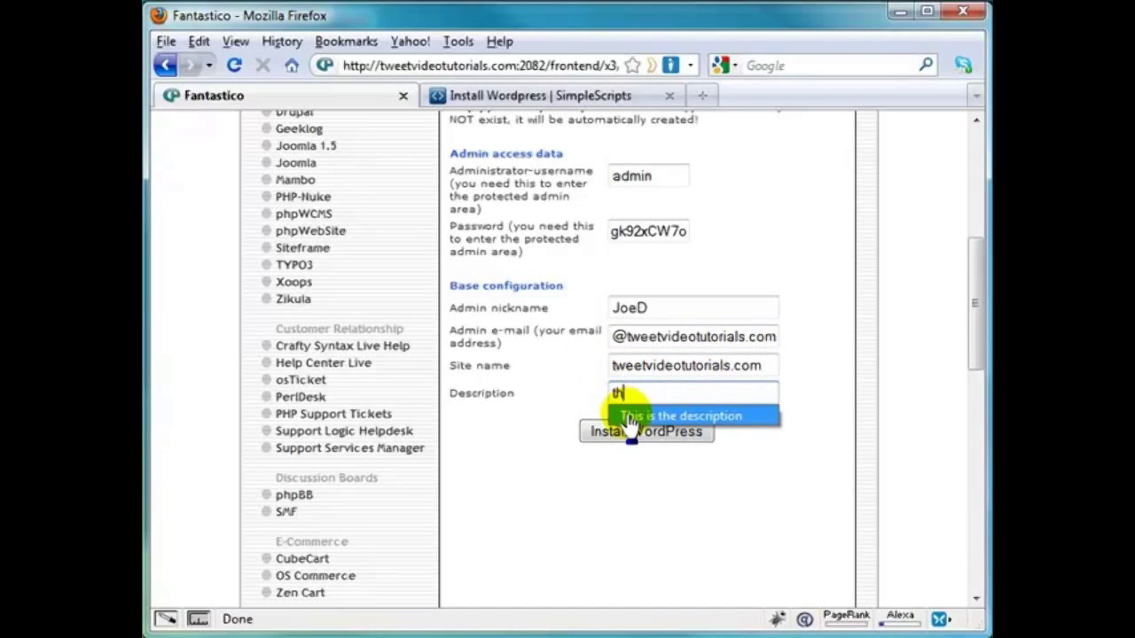
left_click(656, 415)
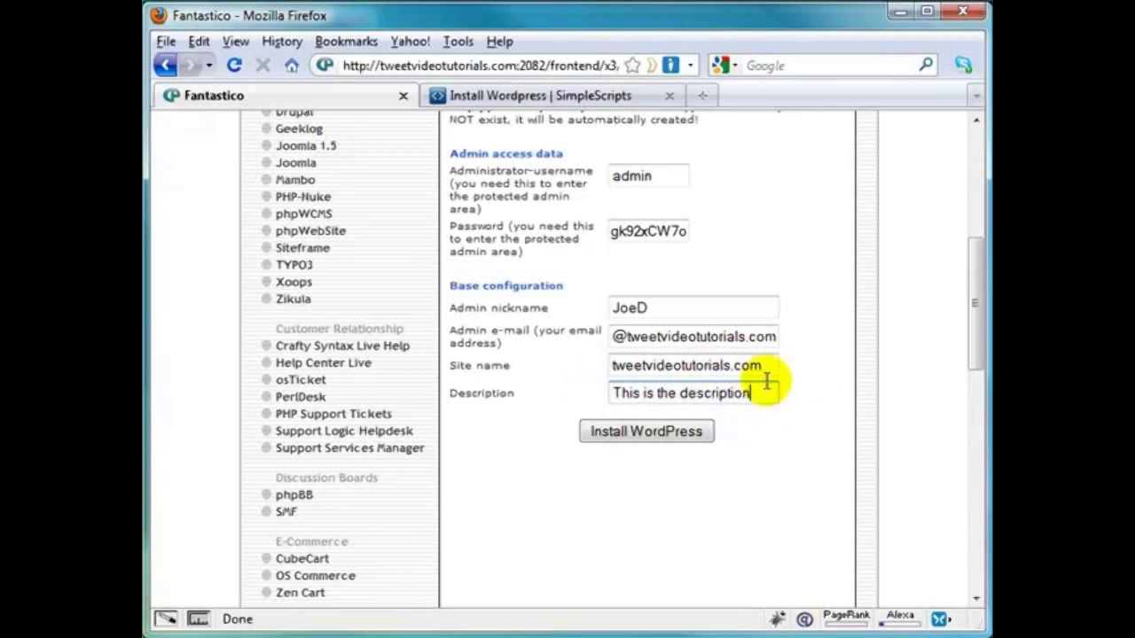
left_click(610, 436)
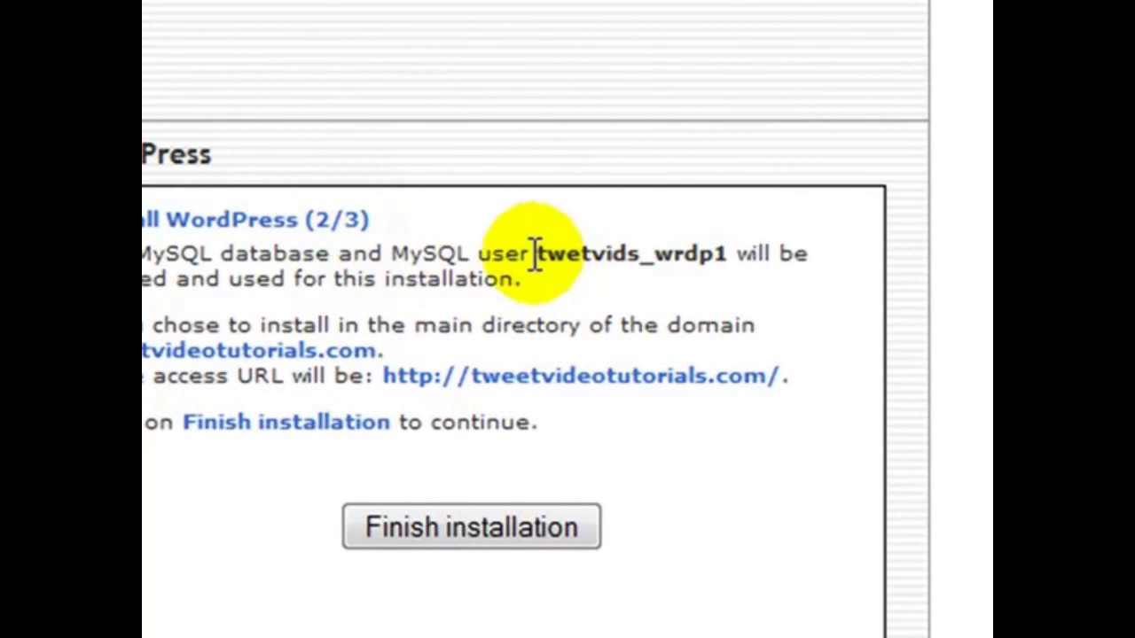
- Highlight the MySQL database name, check the main blog database details in the BlogNameLoginDetails file in Notepad, and return to Firefox
left_click_drag(534, 254, 725, 254)
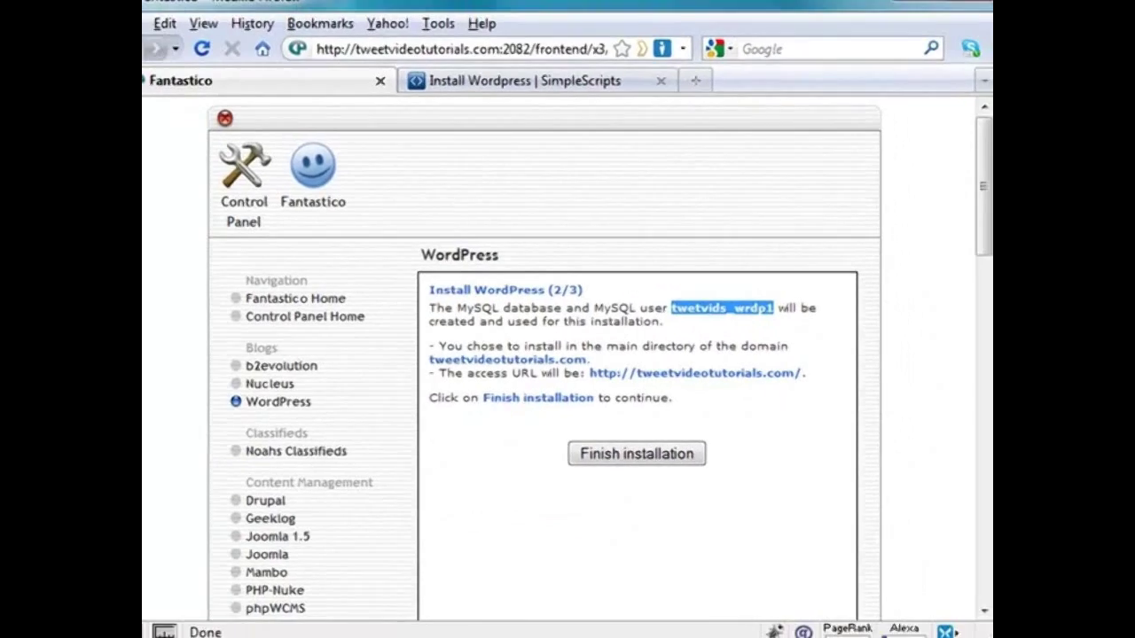
key("alt+Tab")
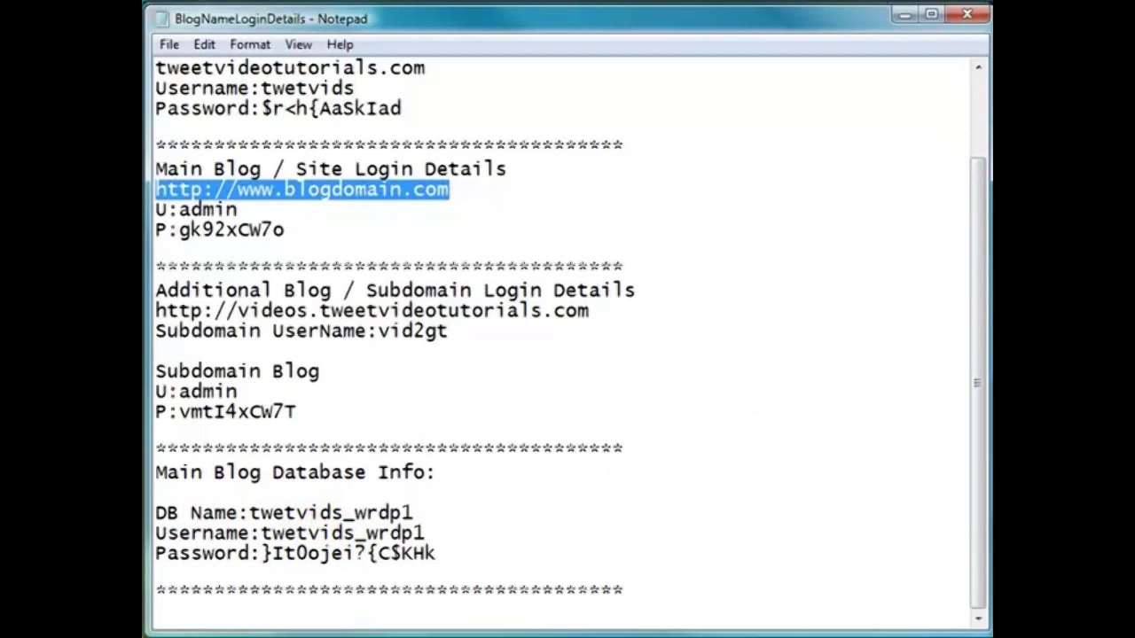
left_click(904, 16)
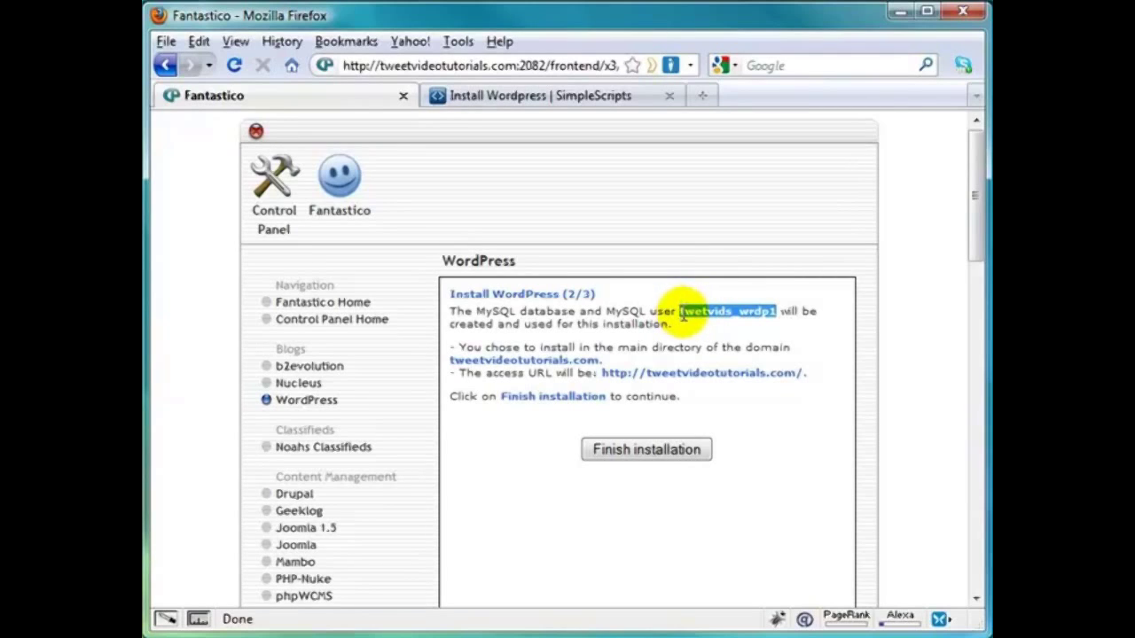
- Finish the WordPress installation and go back to the WordPress overview
left_click(646, 449)
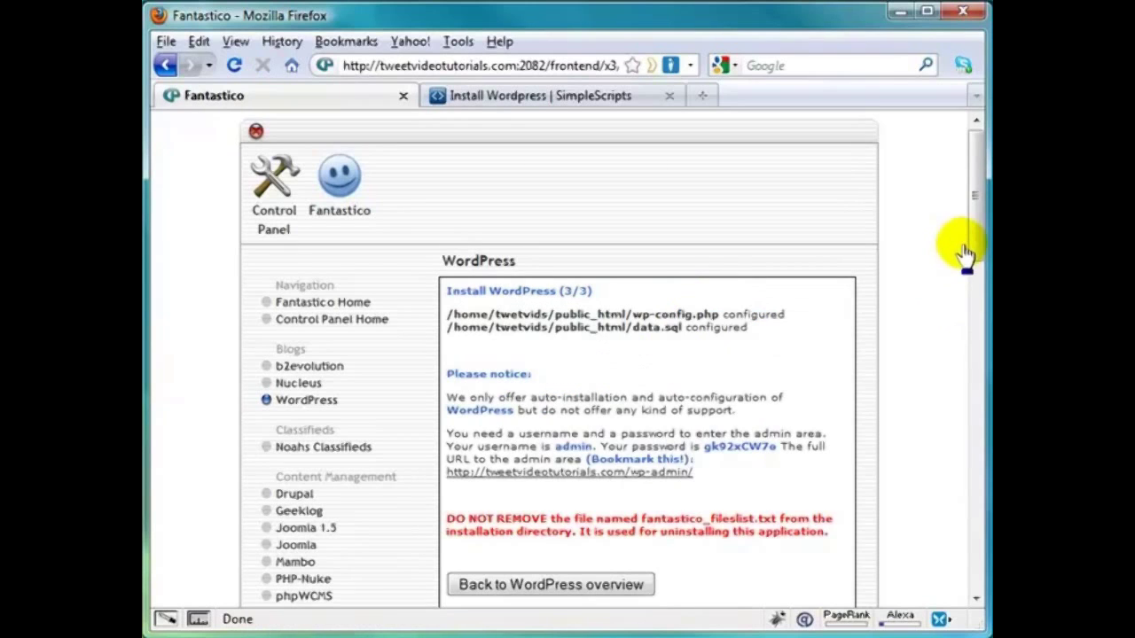
left_click_drag(975, 240, 977, 345)
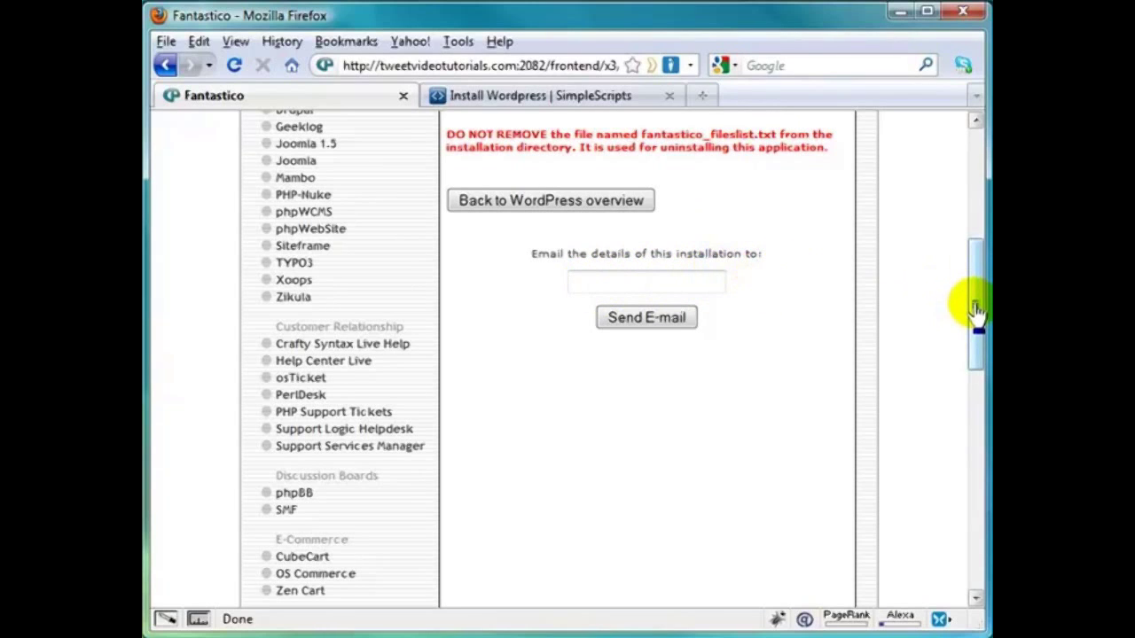
left_click(535, 204)
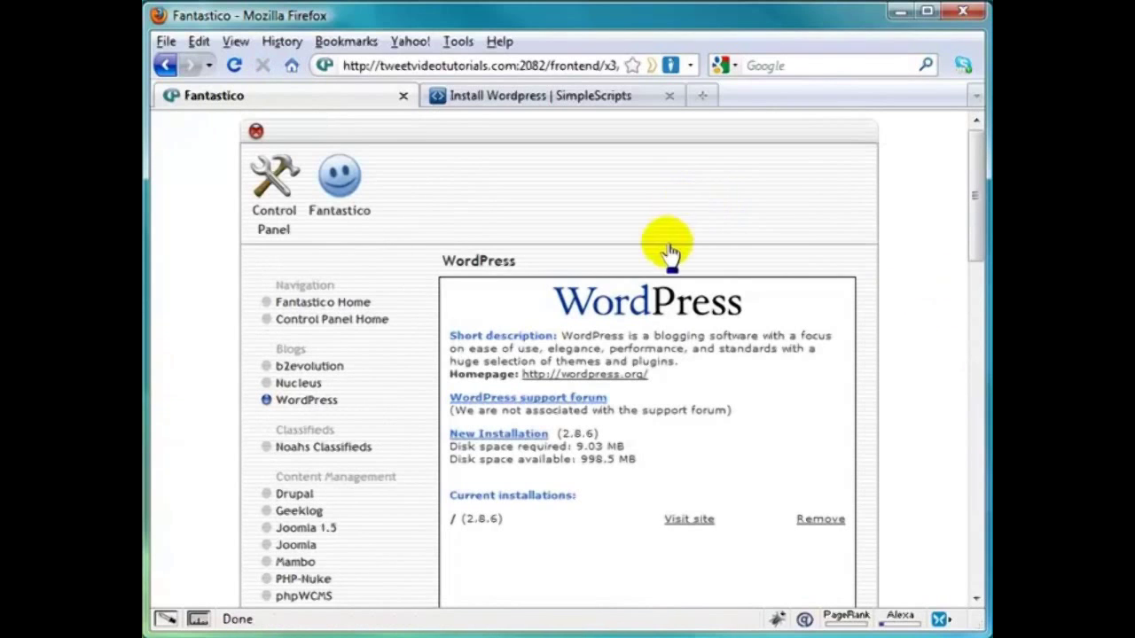
- Visit the newly installed site from the current installations and look over its home page
left_click(688, 521)
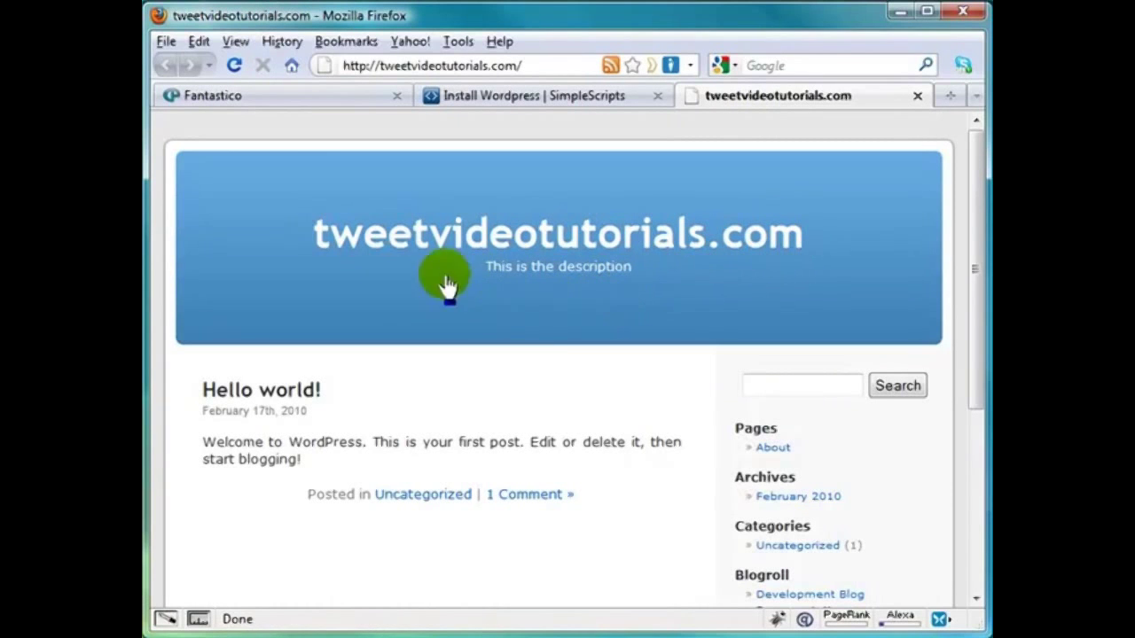
mouse_move(978, 284)
left_mouse_down()
mouse_move(980, 337)
mouse_move(978, 266)
left_mouse_up()
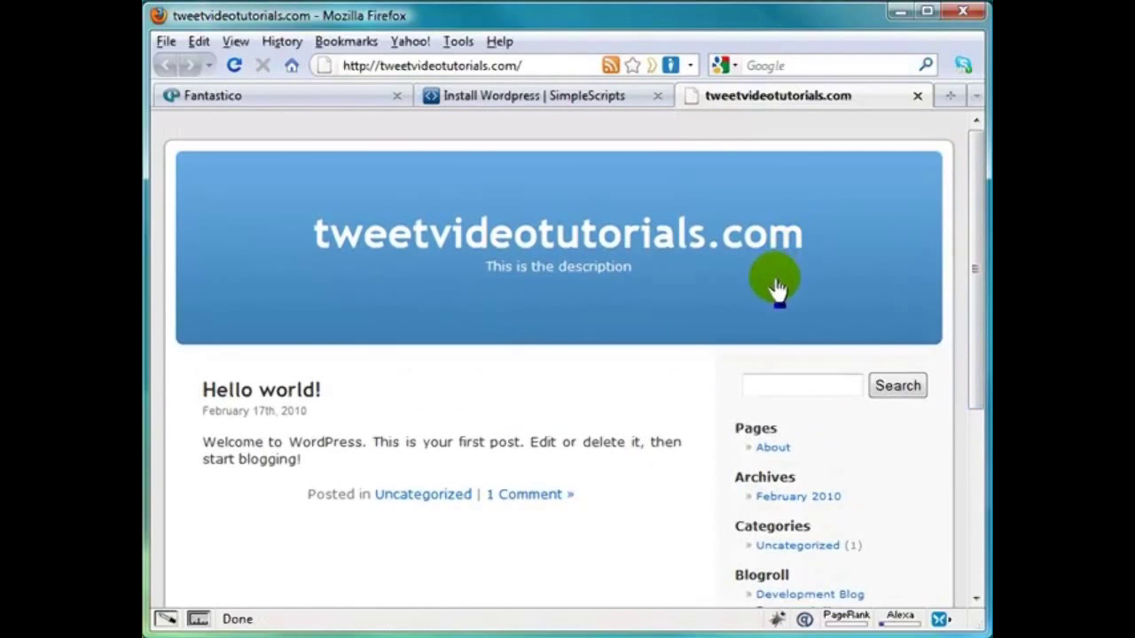